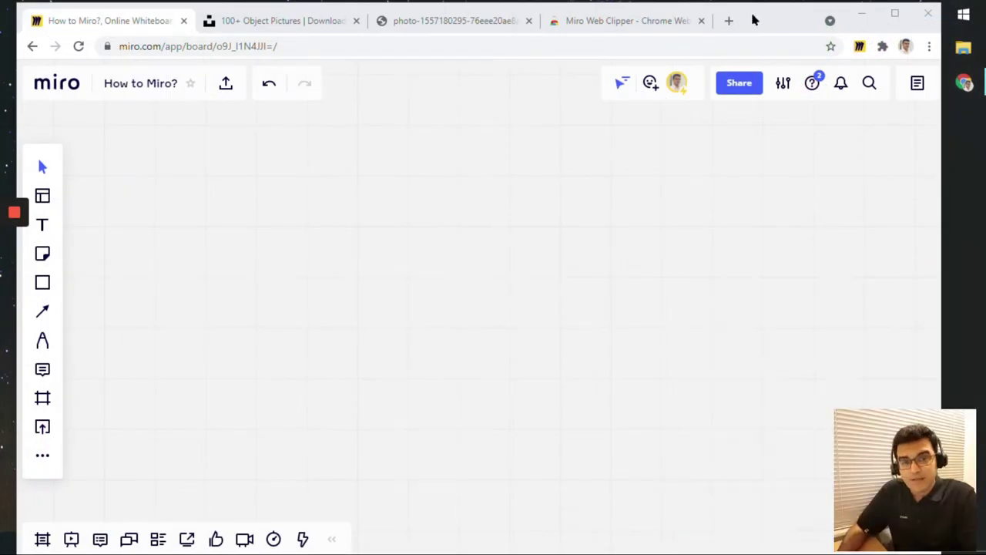
{"action": "left_click", "coordinate": [751, 16]}
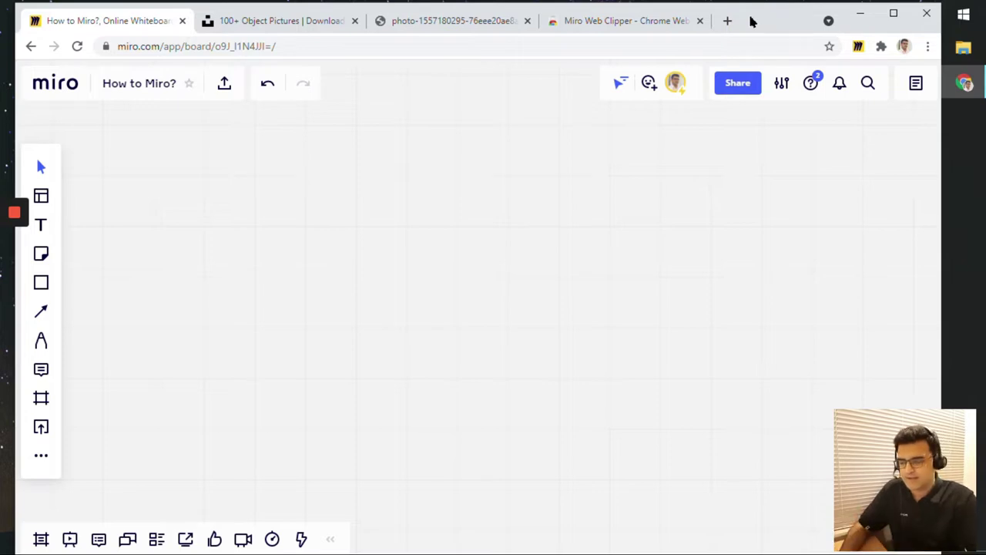
{"action": "mouse_move", "coordinate": [767, 22]}
{"action": "left_mouse_down"}
{"action": "mouse_move", "coordinate": [781, 31]}
{"action": "mouse_move", "coordinate": [776, 16]}
{"action": "left_mouse_up"}
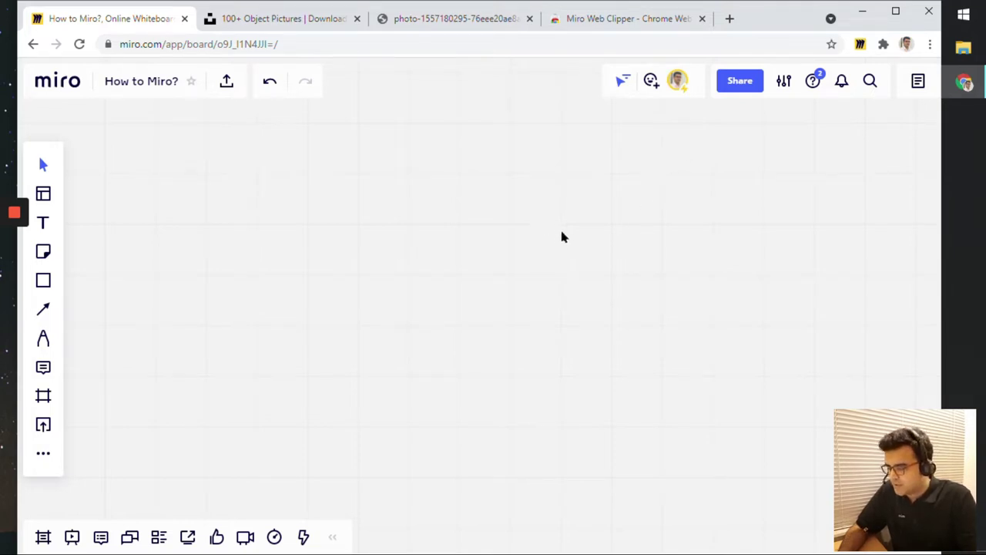
Step: Upload the "What is miroverse" image from the device's Downloads folder to the board
{"action": "left_click", "coordinate": [43, 429]}
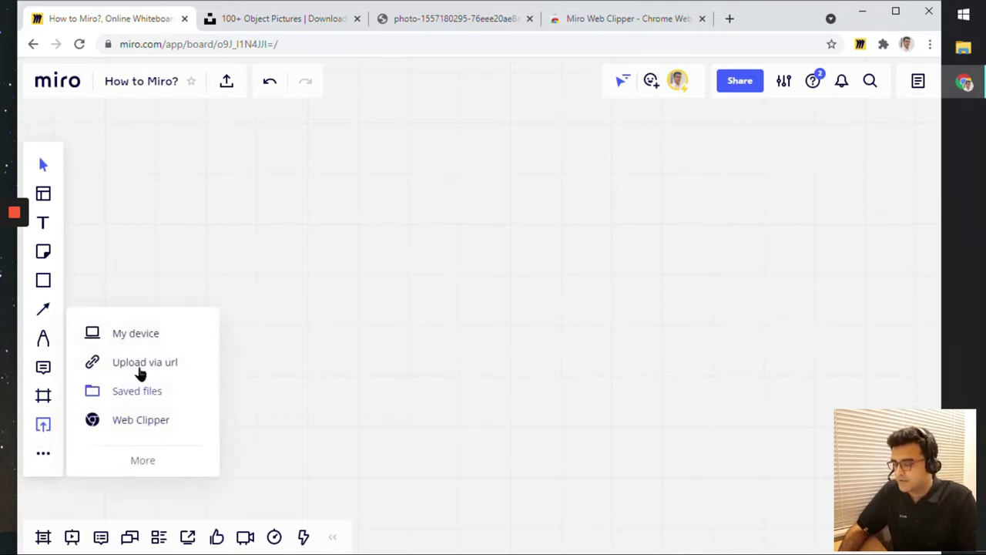
{"action": "left_click", "coordinate": [141, 465]}
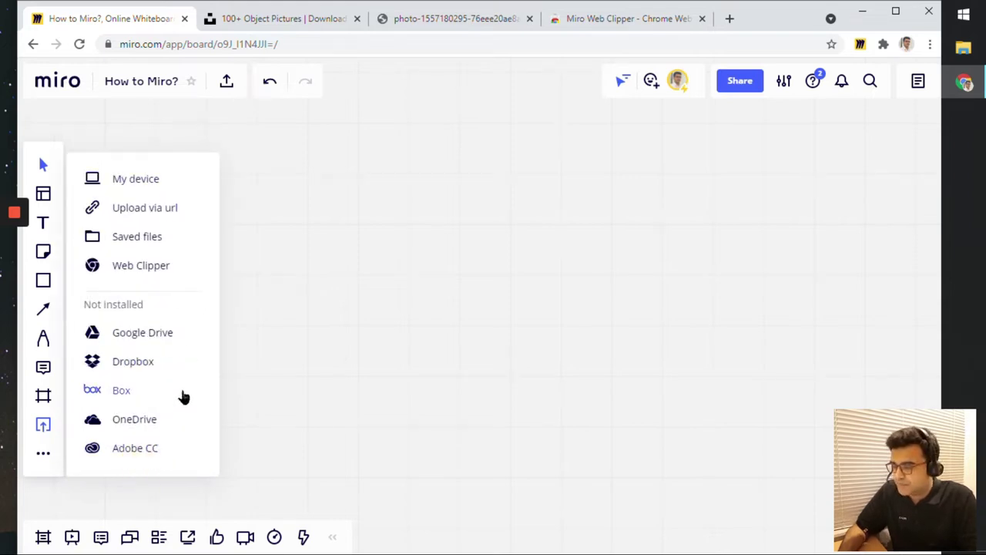
{"action": "left_click", "coordinate": [141, 185]}
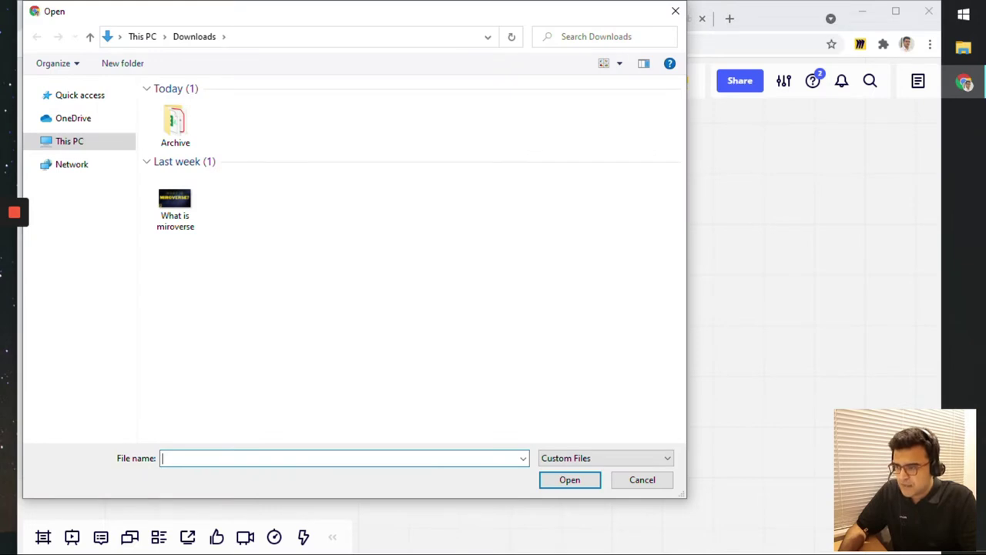
{"action": "left_click_drag", "start_coordinate": [413, 14], "coordinate": [535, 28]}
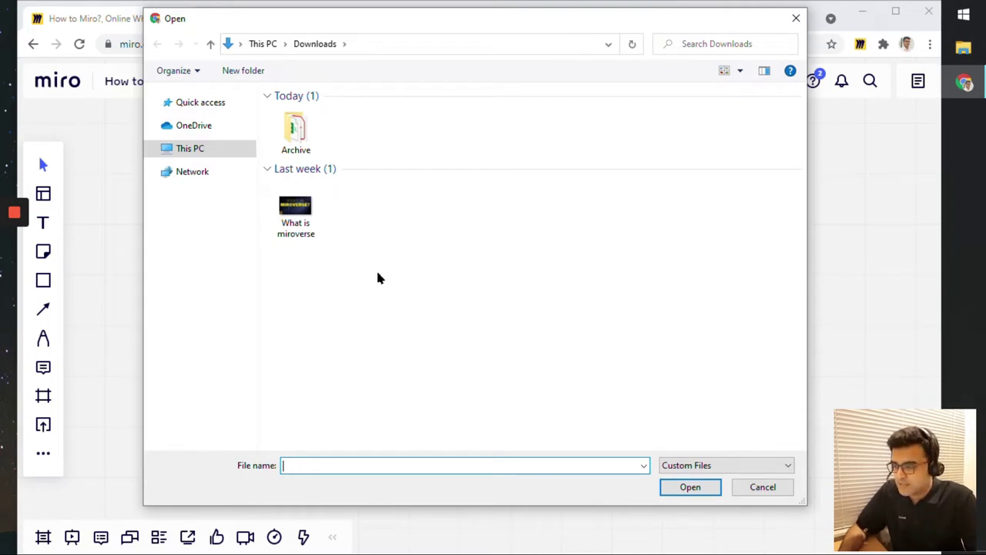
{"action": "double_click", "coordinate": [305, 225]}
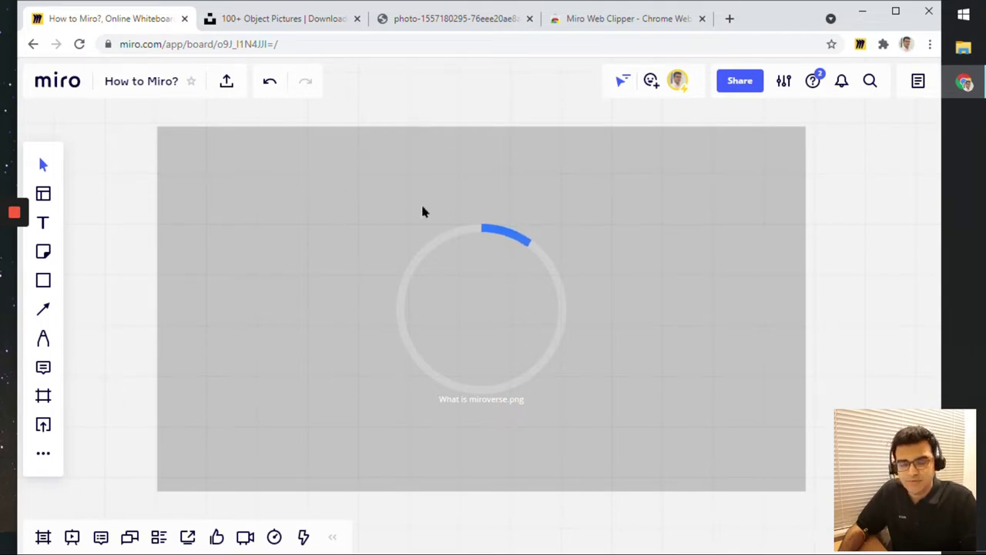
{"action": "scroll", "coordinate": [422, 210], "scroll_direction": "down", "scroll_amount": 3}
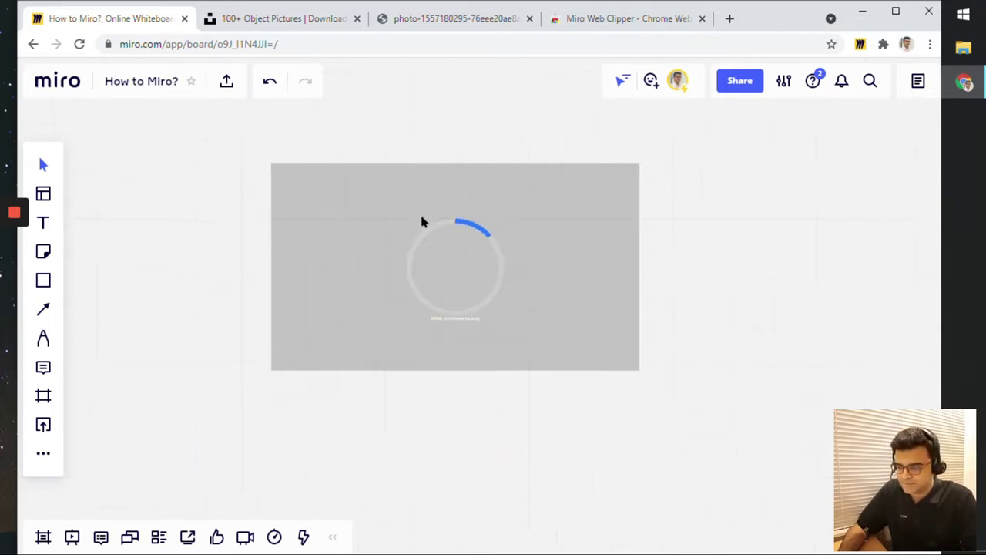
{"action": "left_click_drag", "start_coordinate": [515, 443], "coordinate": [462, 437]}
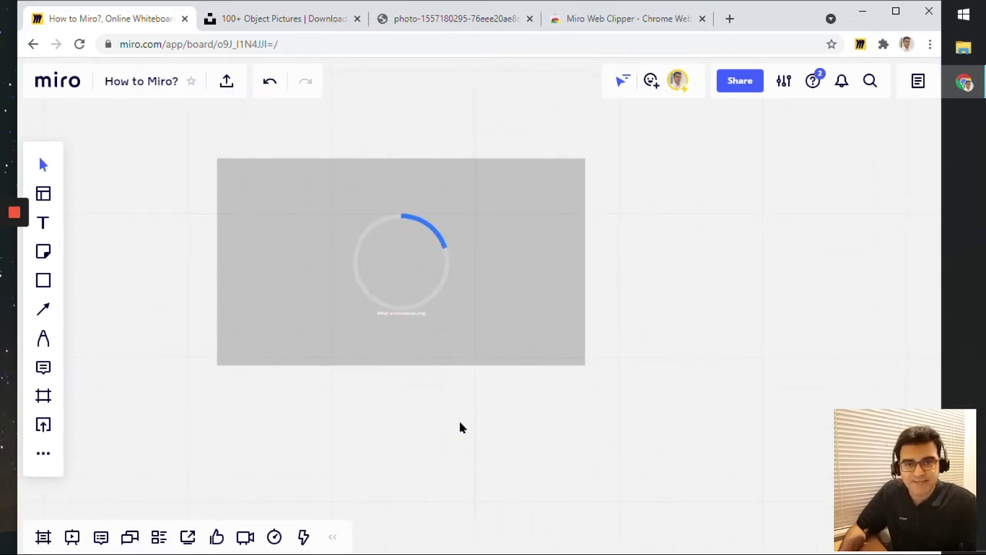
{"action": "scroll", "coordinate": [441, 377], "scroll_direction": "up", "scroll_amount": 1}
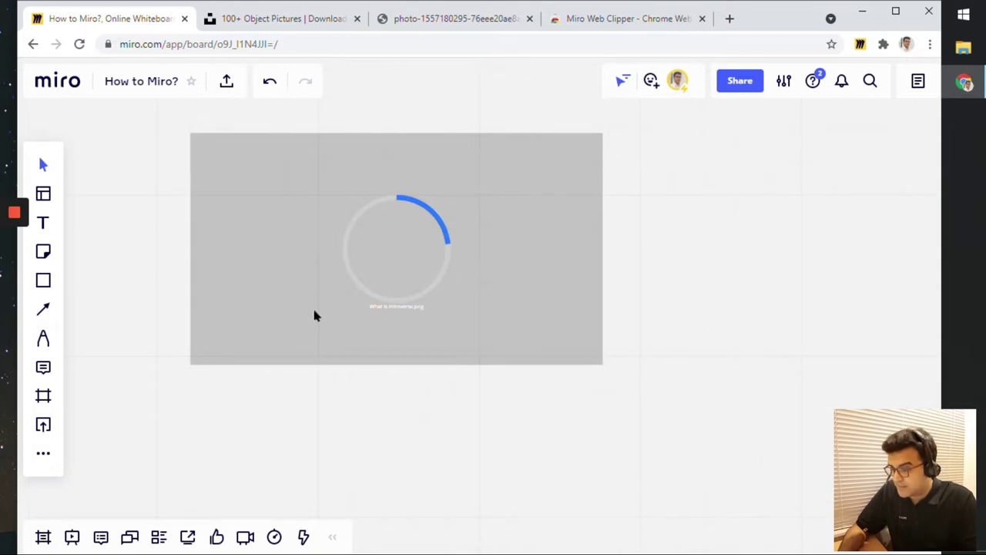
{"action": "scroll", "coordinate": [330, 364], "scroll_direction": "up", "scroll_amount": 1}
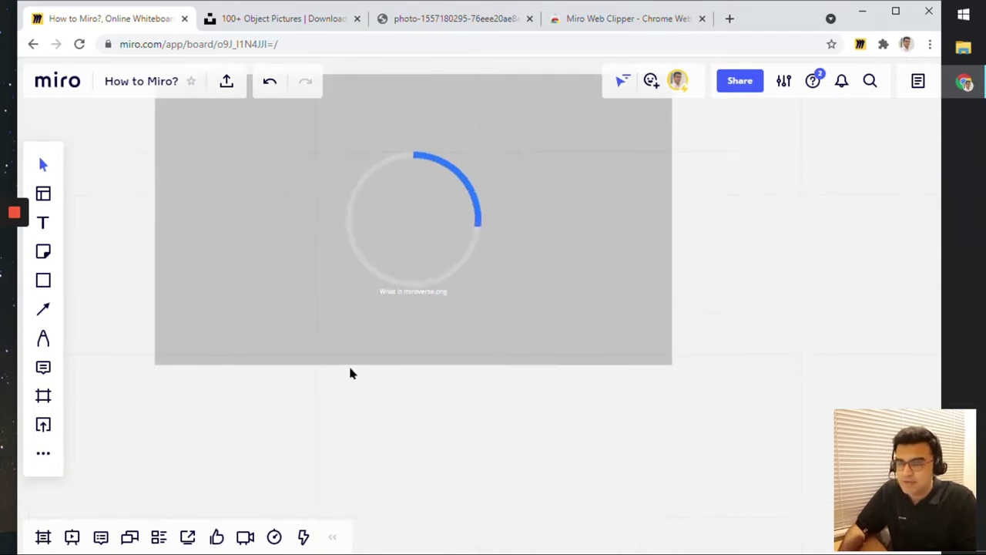
{"action": "scroll", "coordinate": [401, 370], "scroll_direction": "up", "scroll_amount": 2}
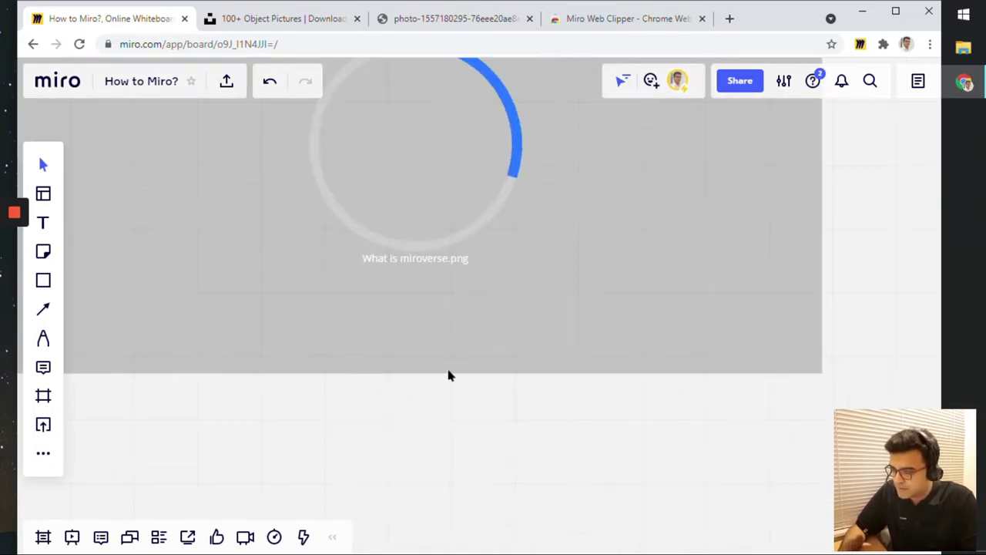
{"action": "scroll", "coordinate": [441, 406], "scroll_direction": "down", "scroll_amount": 2}
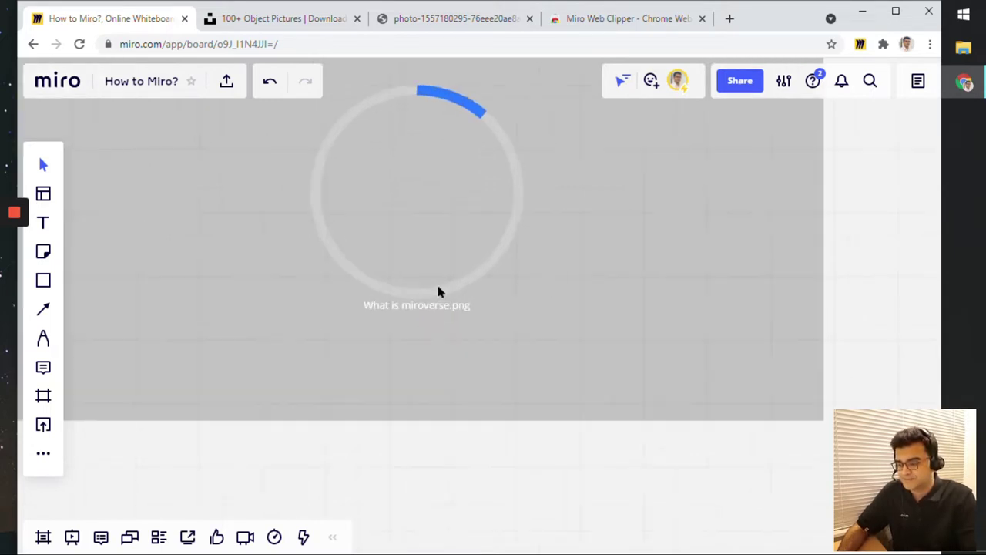
{"action": "left_click", "coordinate": [469, 331]}
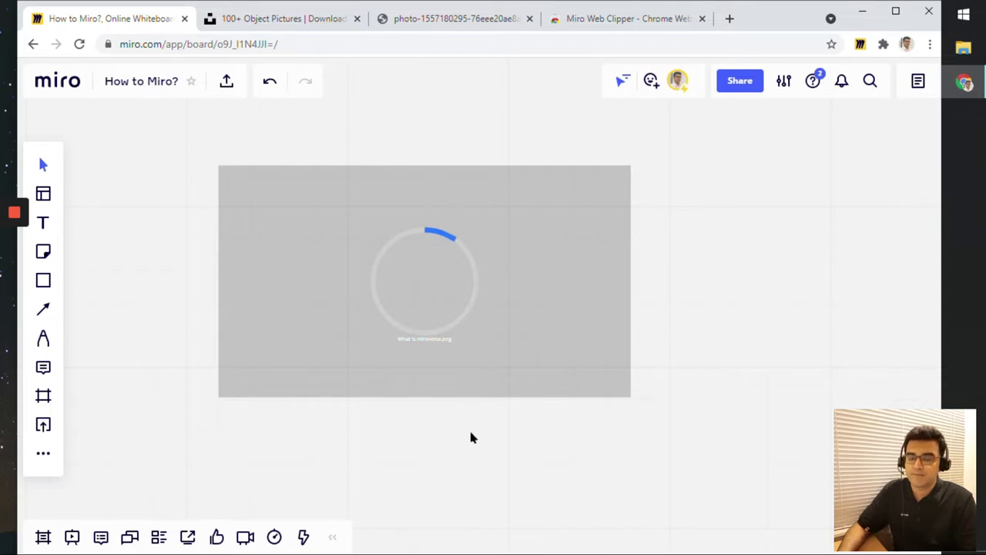
{"action": "left_click", "coordinate": [474, 320]}
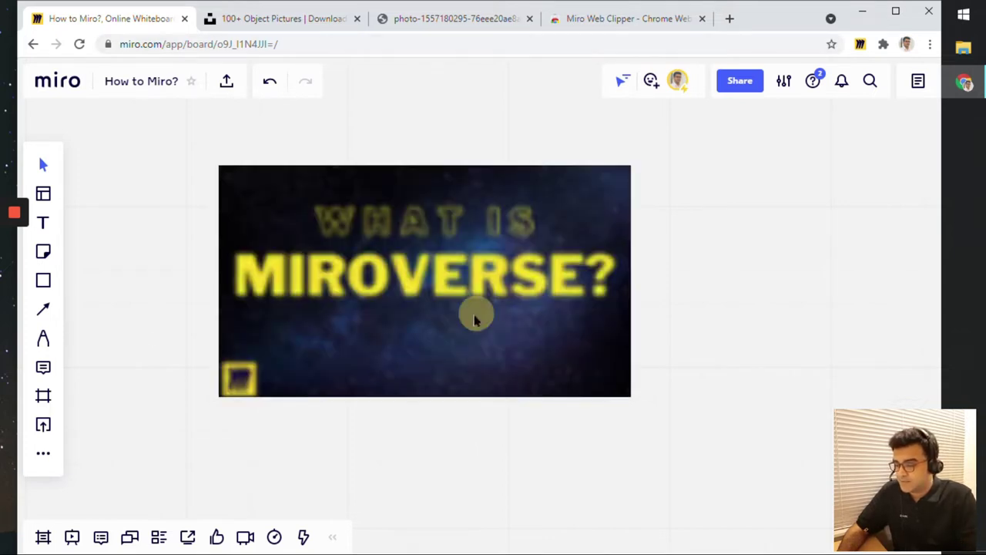
{"action": "left_click_drag", "start_coordinate": [475, 319], "coordinate": [395, 284]}
{"action": "scroll", "coordinate": [361, 319], "scroll_direction": "up", "scroll_amount": 2}
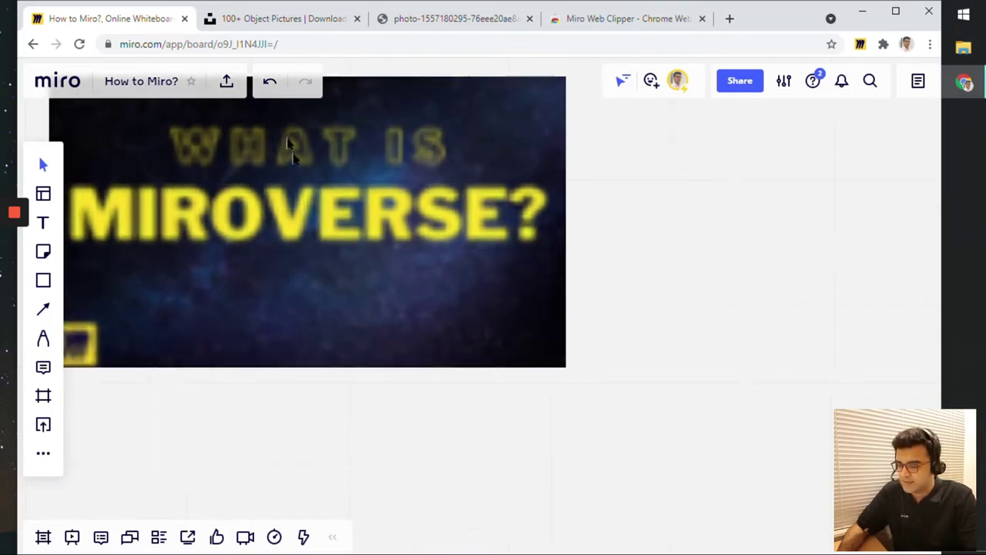
{"action": "scroll", "coordinate": [331, 323], "scroll_direction": "down", "scroll_amount": 5}
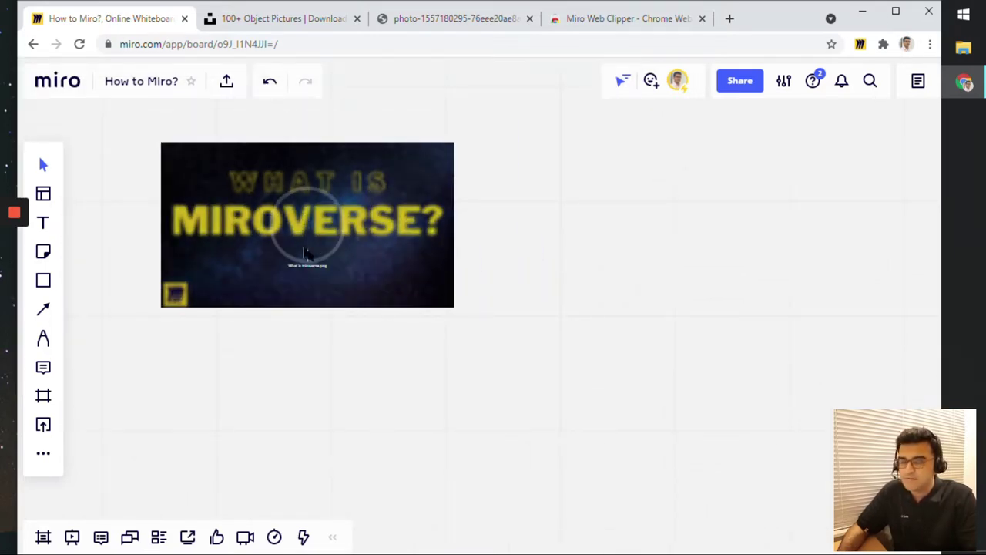
{"action": "scroll", "coordinate": [312, 289], "scroll_direction": "up", "scroll_amount": 4}
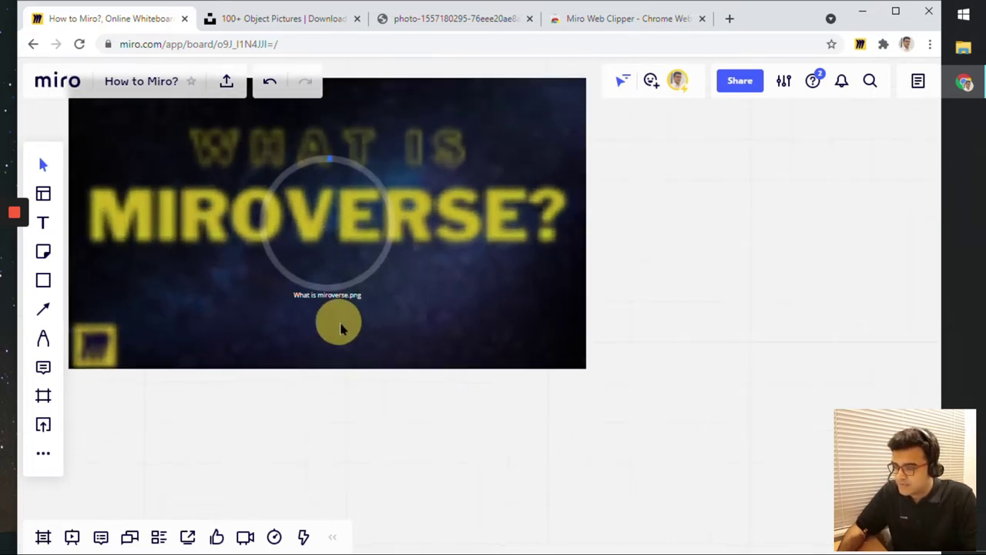
{"action": "scroll", "coordinate": [337, 327], "scroll_direction": "down", "scroll_amount": 2}
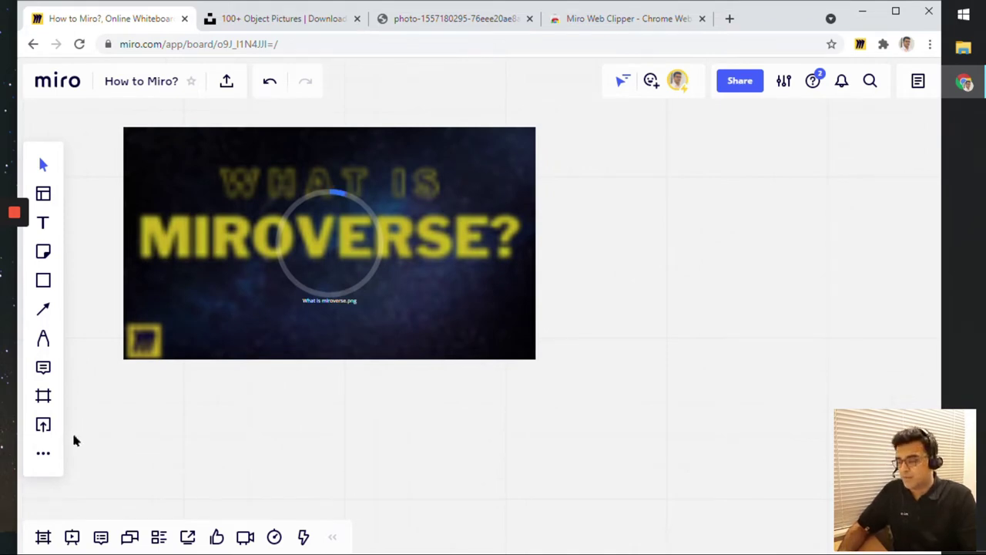
Step: Start an upload via URL, and open the yellow rotary telephone photo from the Unsplash "object" search results
{"action": "left_click", "coordinate": [48, 429]}
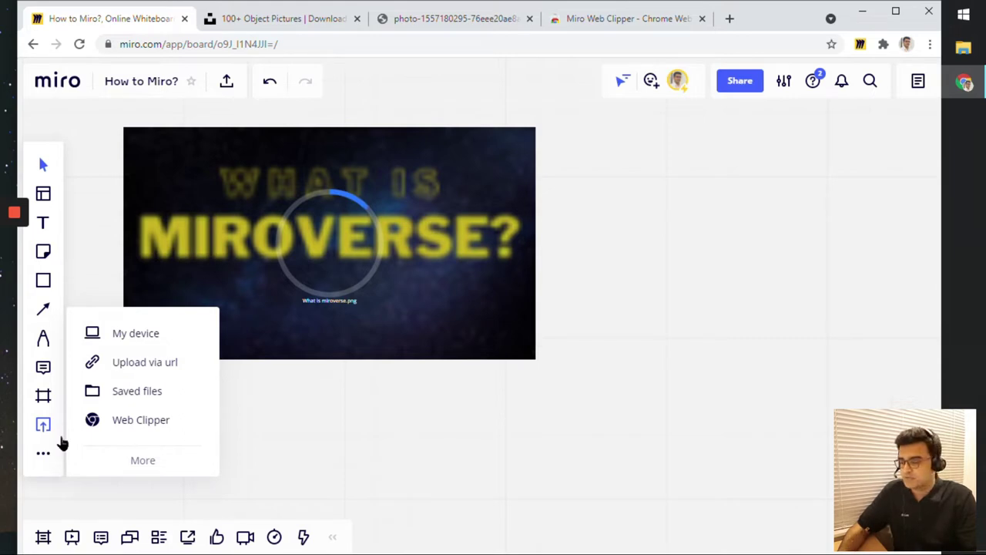
{"action": "left_click", "coordinate": [159, 372]}
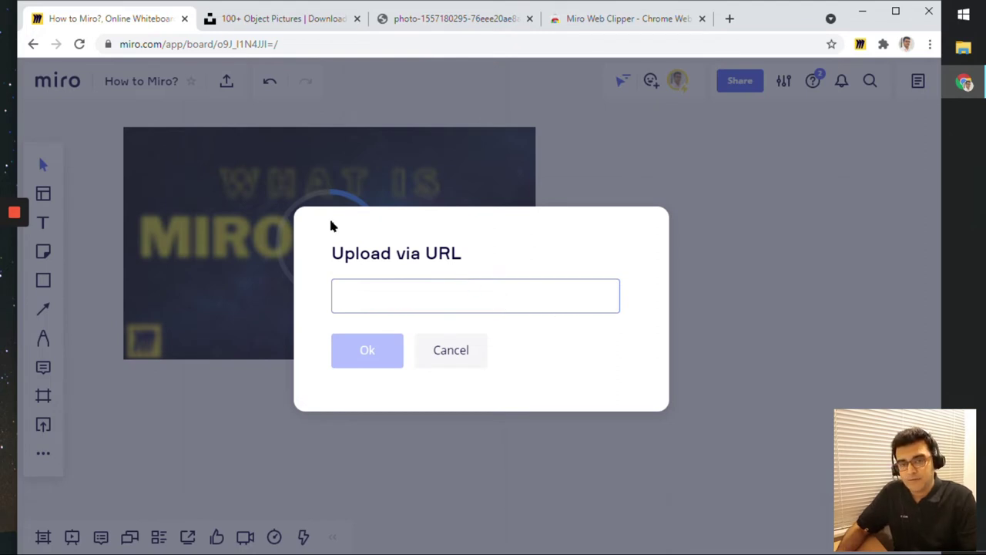
{"action": "left_click", "coordinate": [306, 17]}
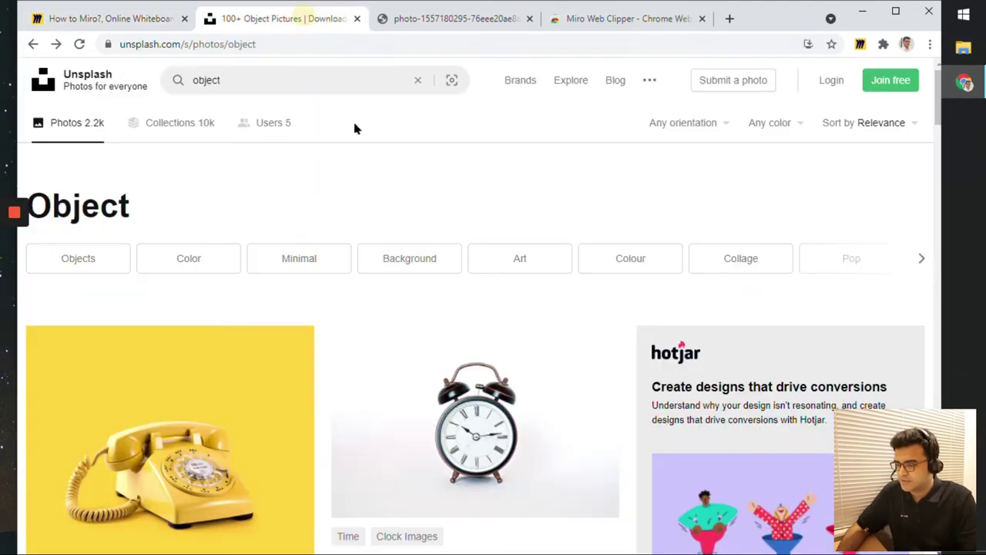
{"action": "scroll", "coordinate": [341, 337], "scroll_direction": "down", "scroll_amount": 7}
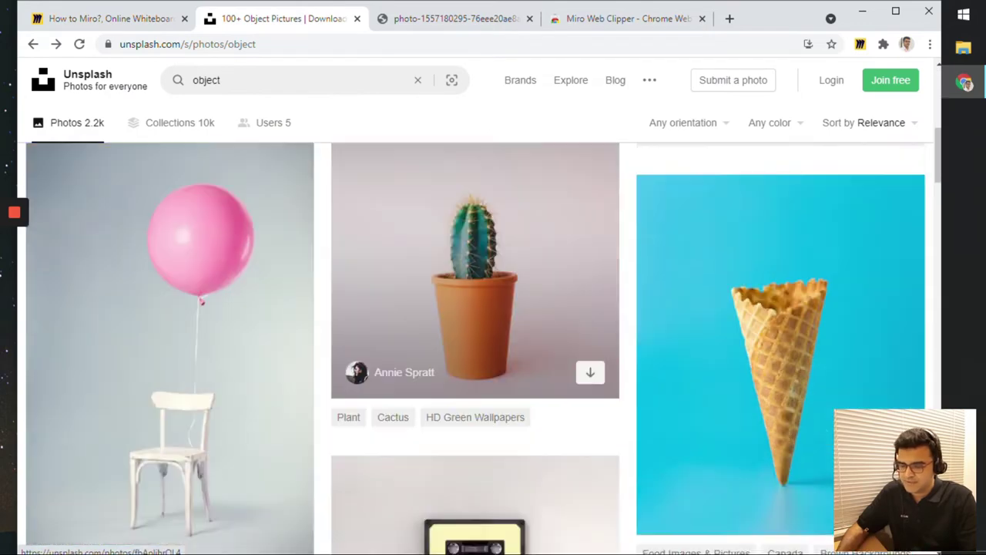
{"action": "scroll", "coordinate": [341, 336], "scroll_direction": "up", "scroll_amount": 8}
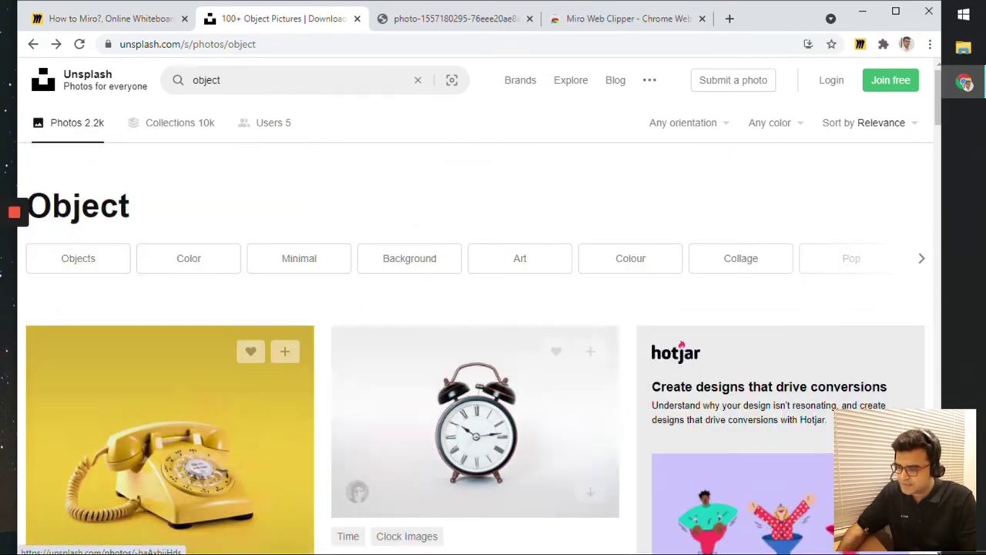
{"action": "left_click", "coordinate": [220, 401]}
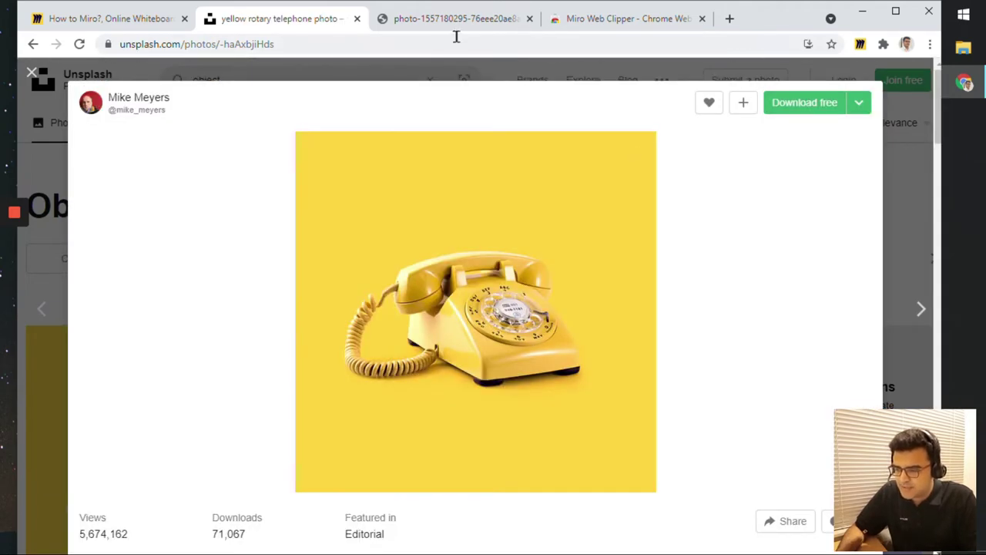
Step: Copy the direct address of the yellow telephone image and upload it to the Miro board via URL
{"action": "left_click", "coordinate": [466, 18]}
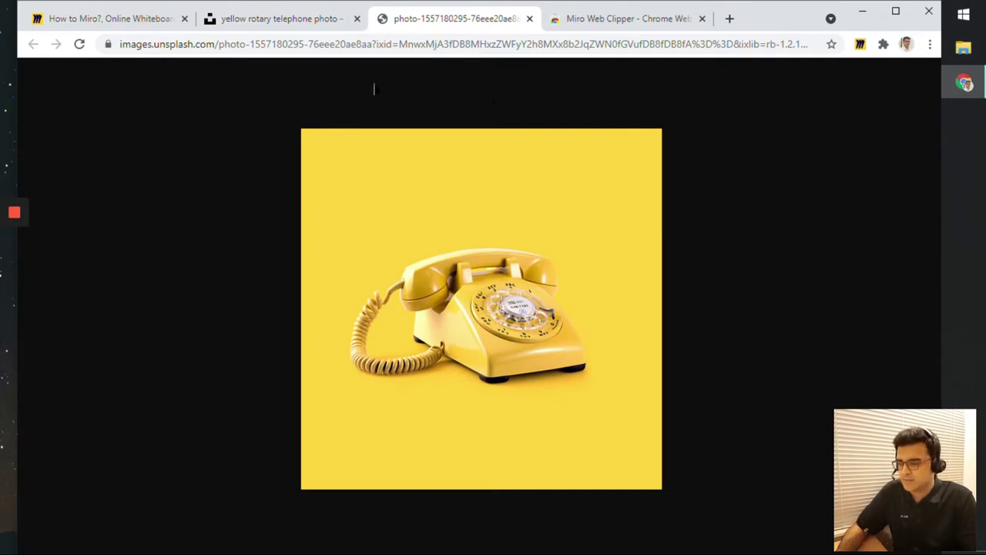
{"action": "left_click", "coordinate": [343, 44]}
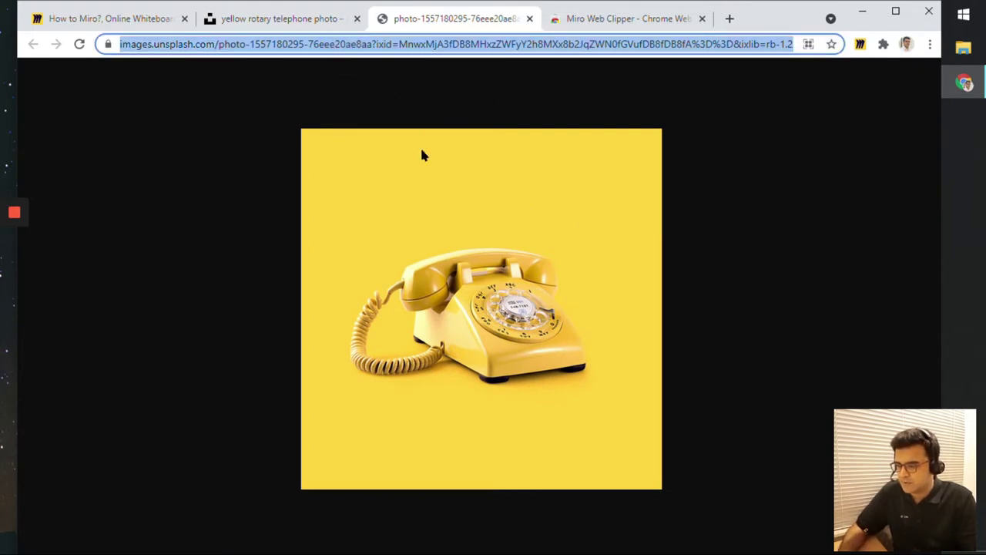
{"action": "left_click", "coordinate": [144, 22]}
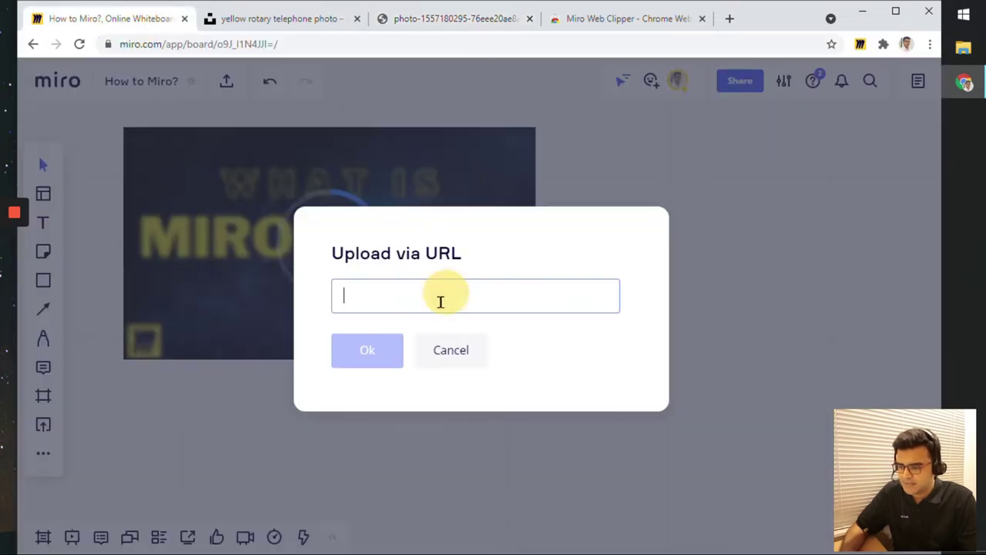
{"action": "key", "text": "ctrl+v"}
{"action": "left_click", "coordinate": [381, 362]}
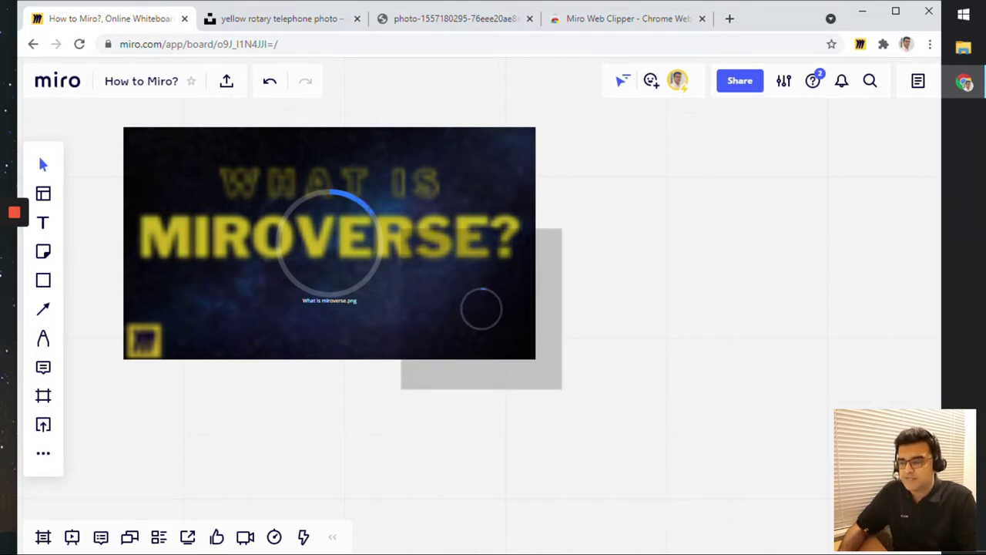
Step: Place the telephone image just right of the Miroverse image with their top edges aligned, and select the telephone image
{"action": "left_click", "coordinate": [457, 18]}
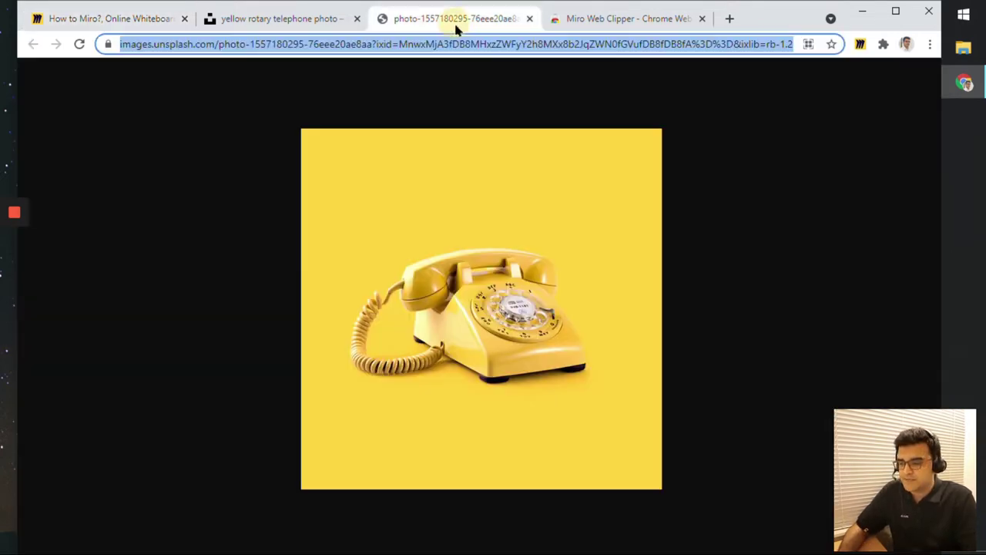
{"action": "left_click", "coordinate": [146, 20]}
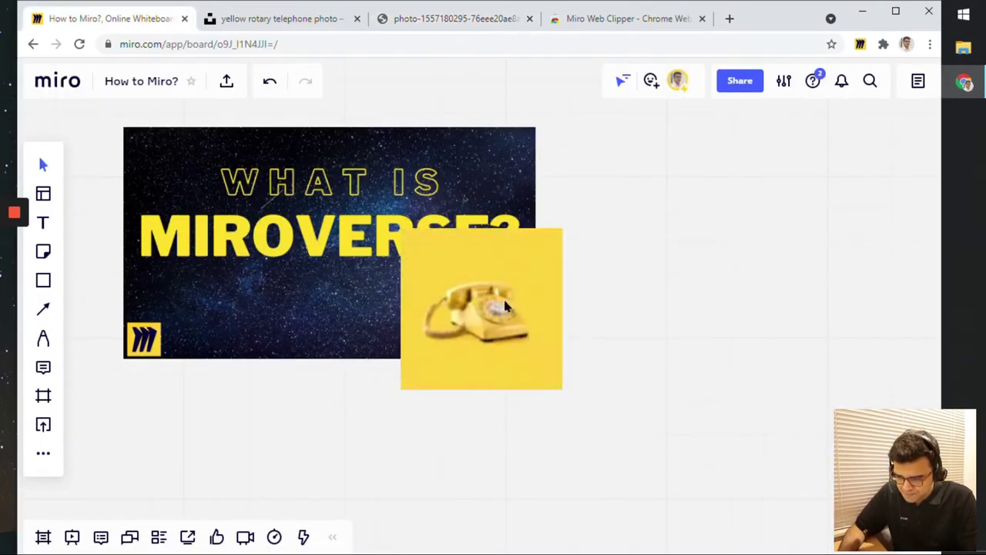
{"action": "left_click_drag", "start_coordinate": [504, 297], "coordinate": [667, 198]}
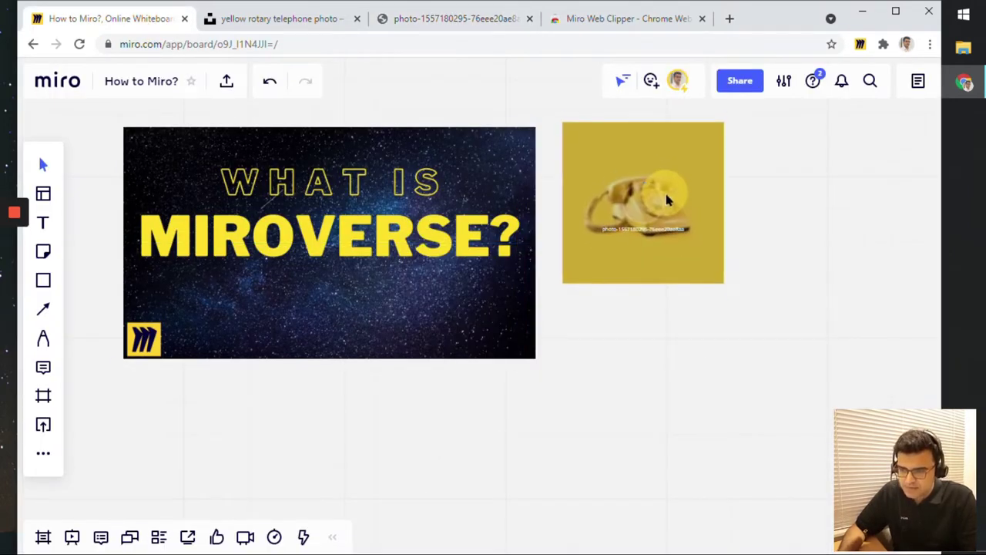
{"action": "left_click_drag", "start_coordinate": [686, 326], "coordinate": [634, 329]}
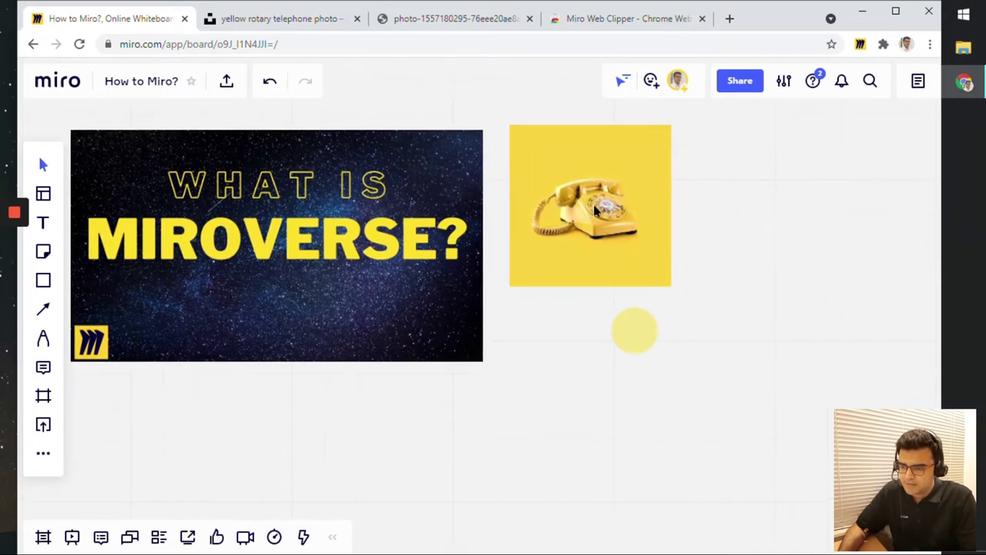
{"action": "left_click_drag", "start_coordinate": [601, 208], "coordinate": [574, 217]}
{"action": "left_click", "coordinate": [377, 232]}
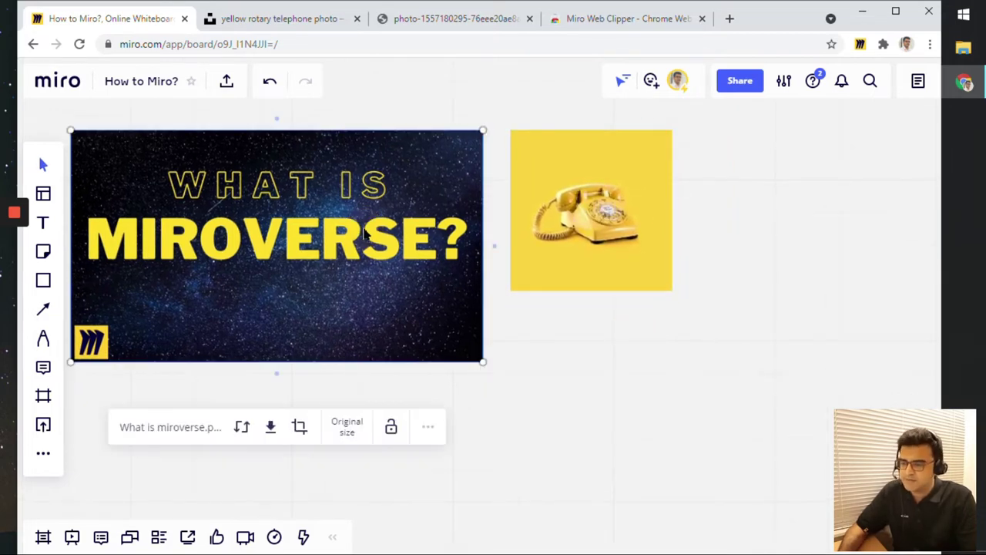
{"action": "left_click", "coordinate": [604, 289]}
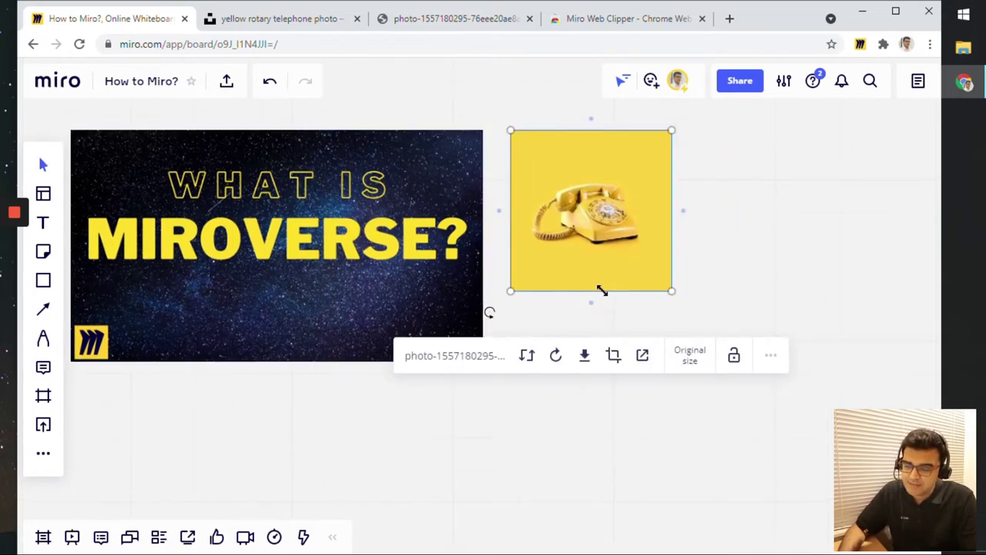
Step: Deselect the telephone image and check the saved files available for upload to the board
{"action": "left_click", "coordinate": [710, 272]}
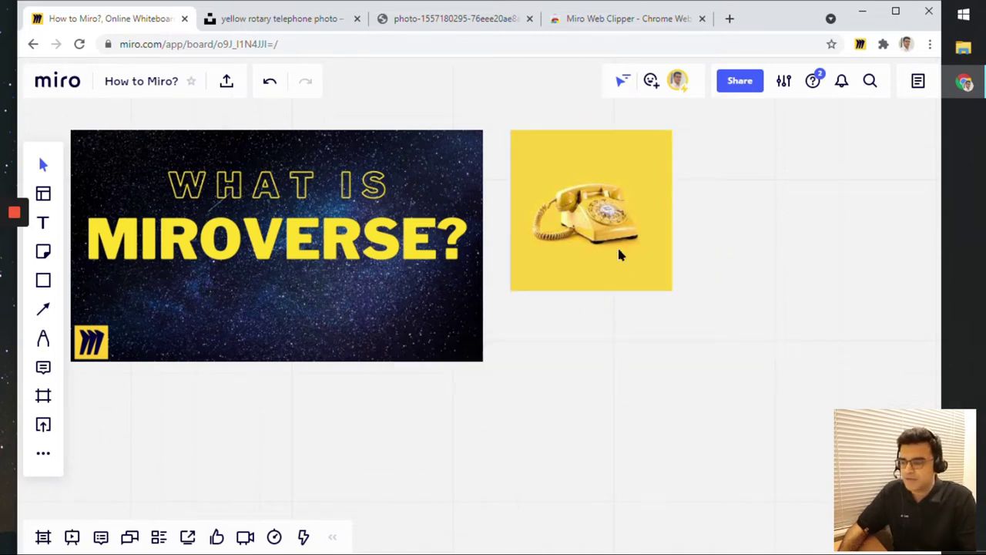
{"action": "left_click_drag", "start_coordinate": [627, 385], "coordinate": [594, 341]}
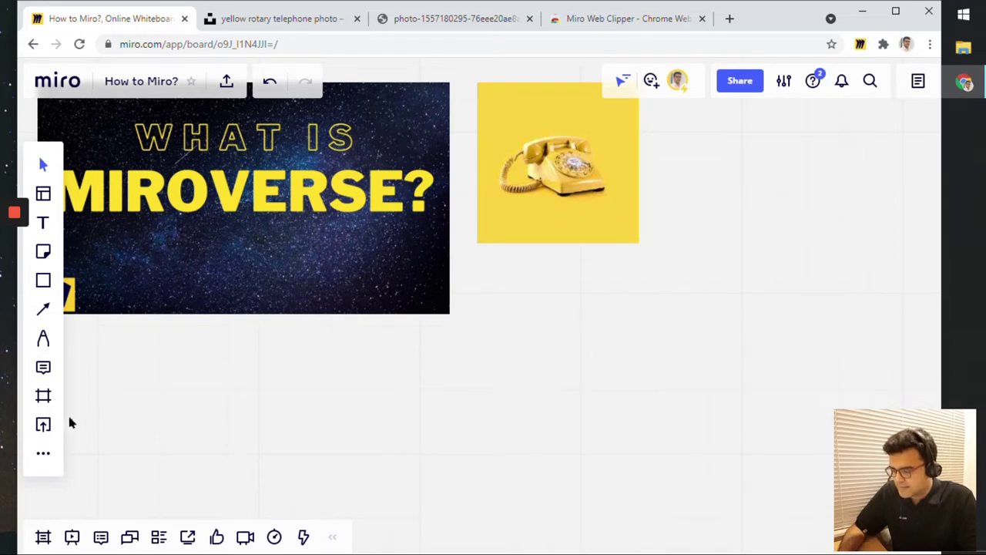
{"action": "left_click", "coordinate": [44, 426]}
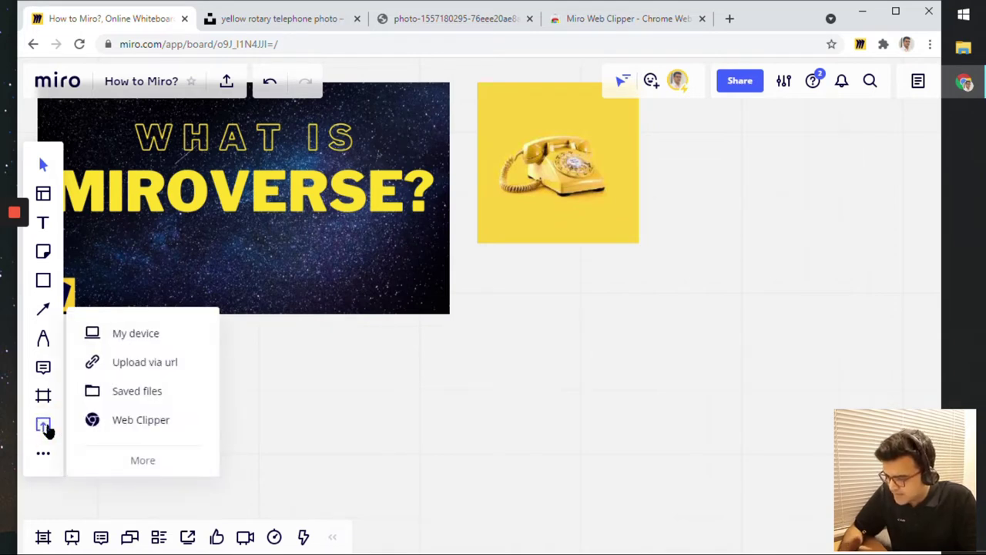
{"action": "left_click", "coordinate": [131, 393]}
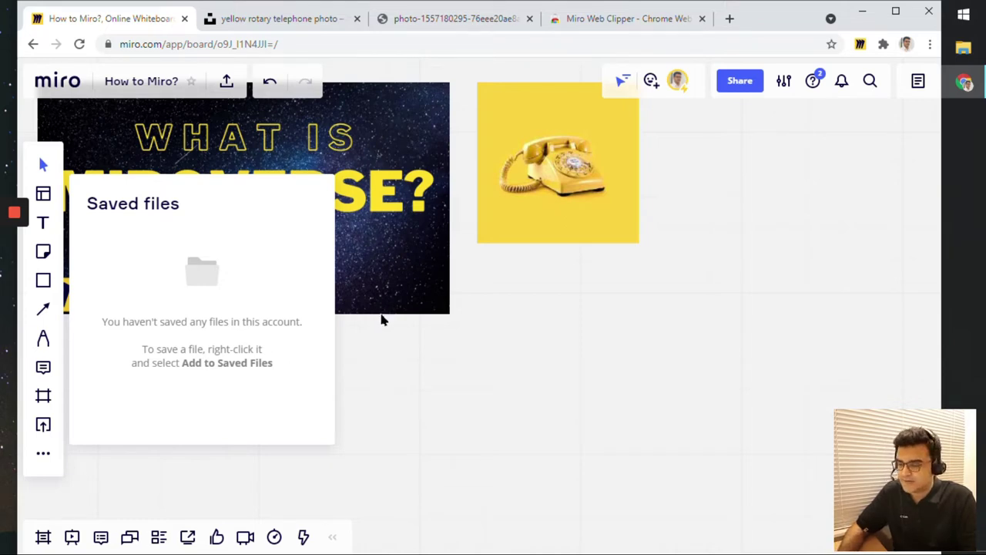
{"action": "left_click", "coordinate": [431, 329]}
Step: Add the yellow telephone image to the saved files and delete it from the board
{"action": "left_click", "coordinate": [576, 187]}
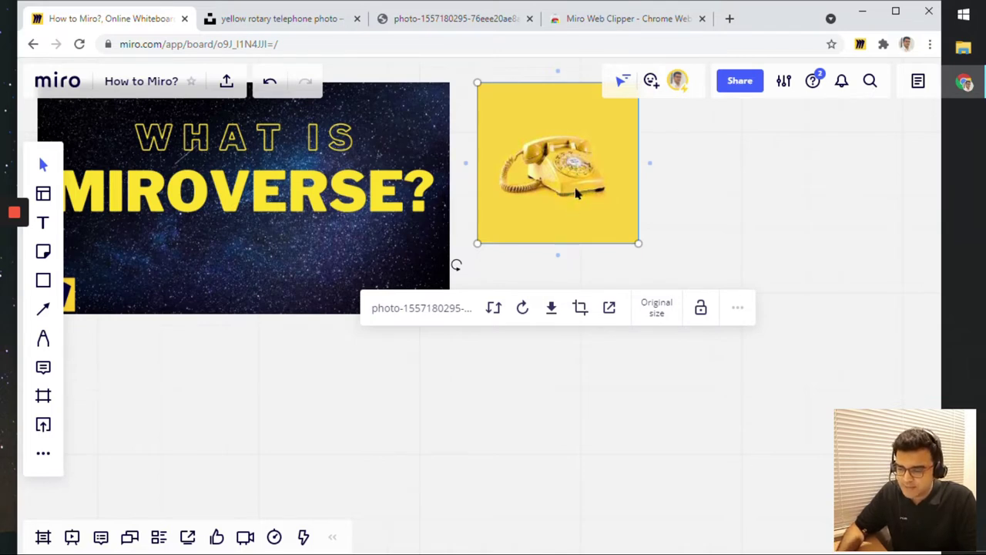
{"action": "right_click", "coordinate": [574, 199]}
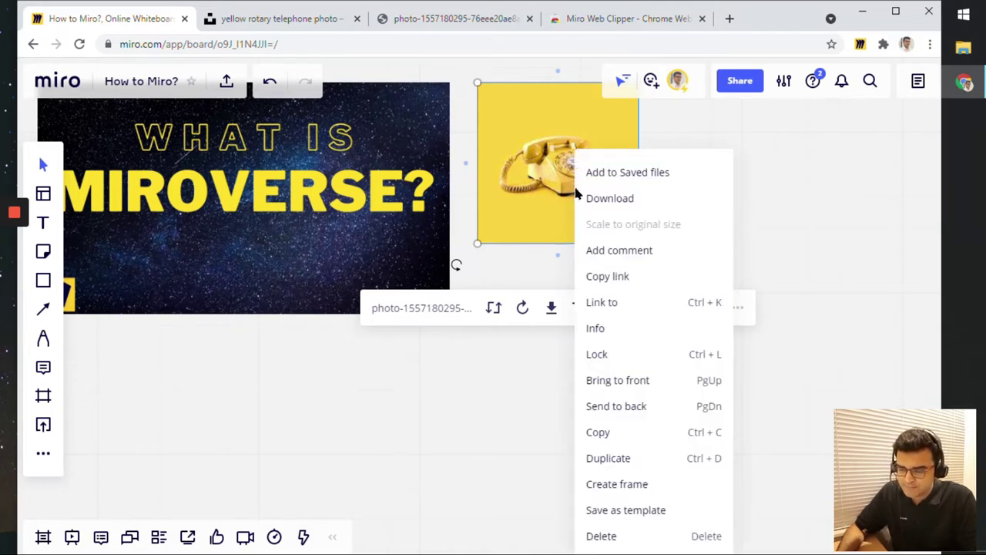
{"action": "left_click", "coordinate": [628, 174]}
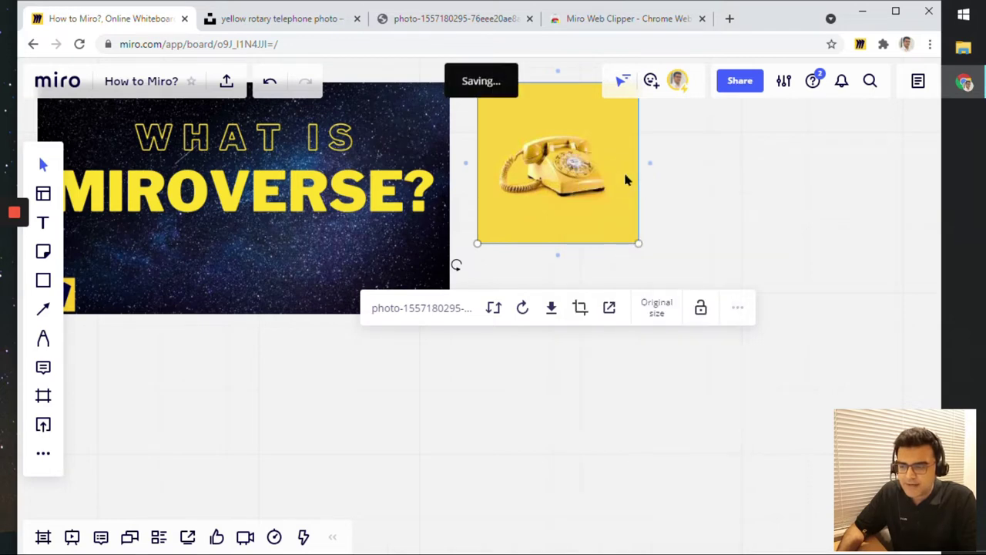
{"action": "left_click", "coordinate": [560, 412]}
{"action": "left_click", "coordinate": [559, 228]}
{"action": "key", "text": "Delete"}
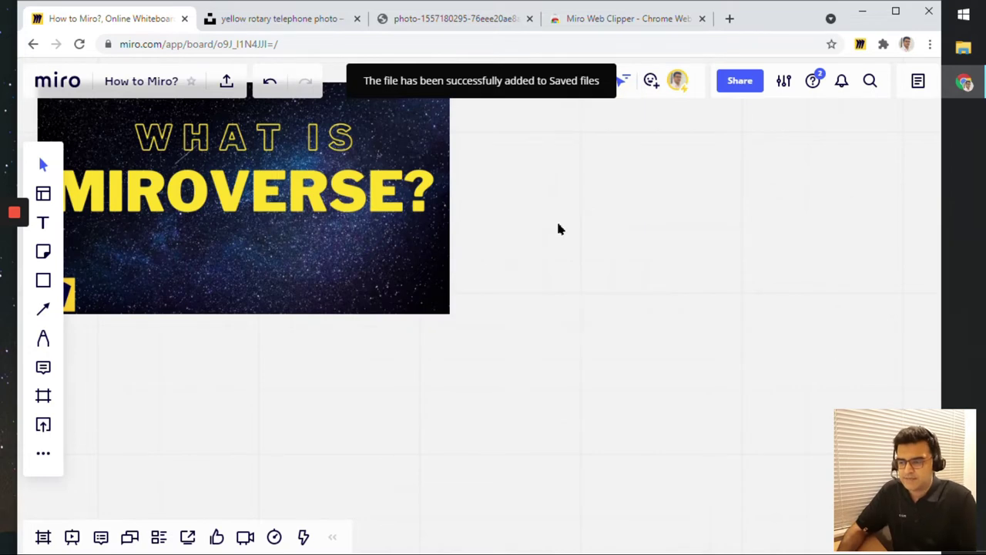
Step: Insert the telephone image from the saved files and place it just right of the Miroverse image with their top edges aligned
{"action": "scroll", "coordinate": [539, 202], "scroll_direction": "down", "scroll_amount": 2}
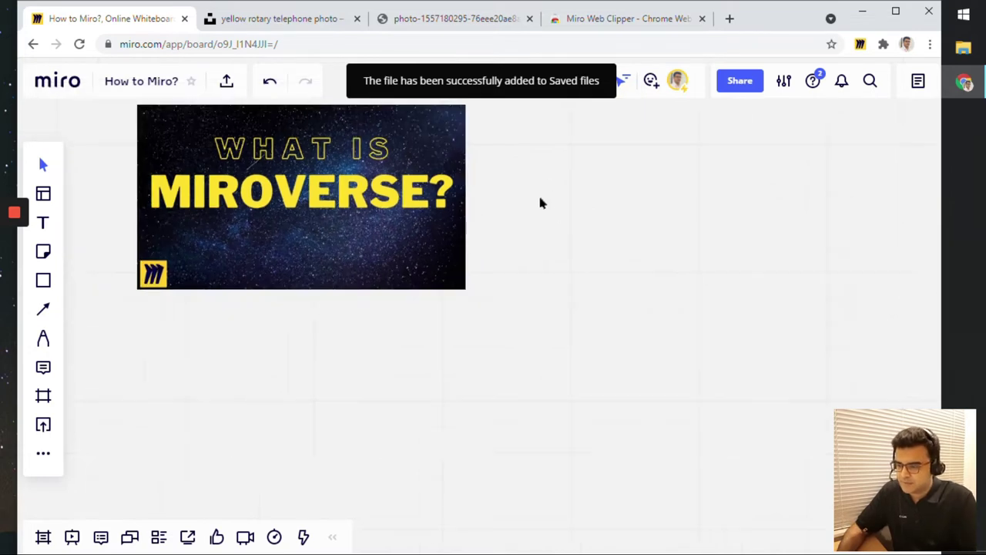
{"action": "left_click", "coordinate": [43, 425]}
{"action": "left_click", "coordinate": [127, 392]}
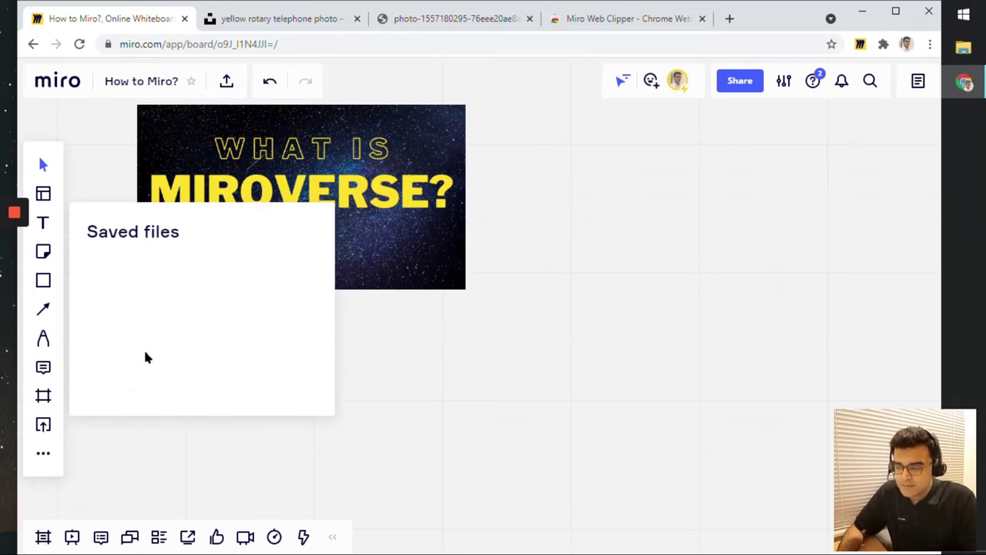
{"action": "left_click", "coordinate": [110, 286]}
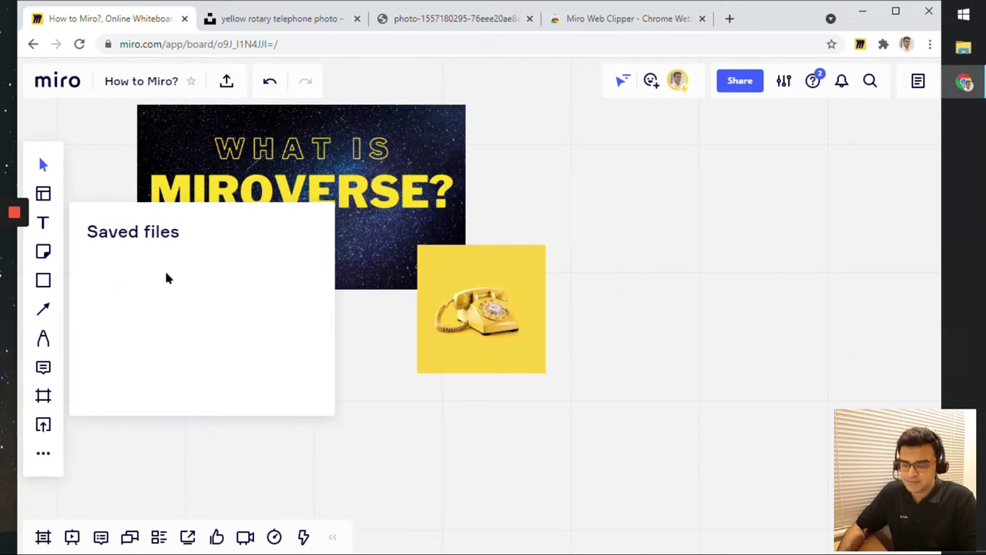
{"action": "left_click_drag", "start_coordinate": [463, 316], "coordinate": [529, 176]}
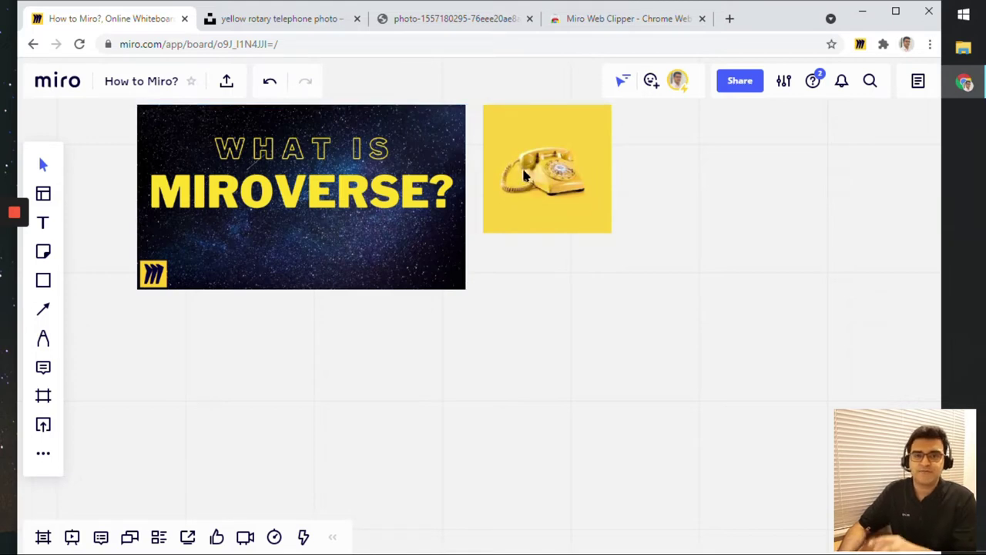
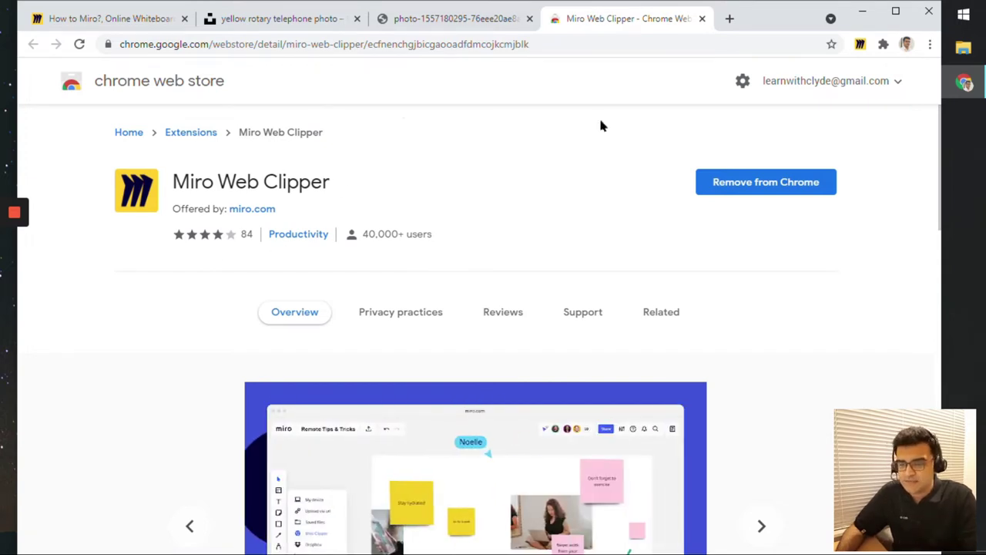
Step: Review the screenshot options of the Miro Web Clipper extension and the preview image on its Chrome Web Store page
{"action": "left_click", "coordinate": [861, 47]}
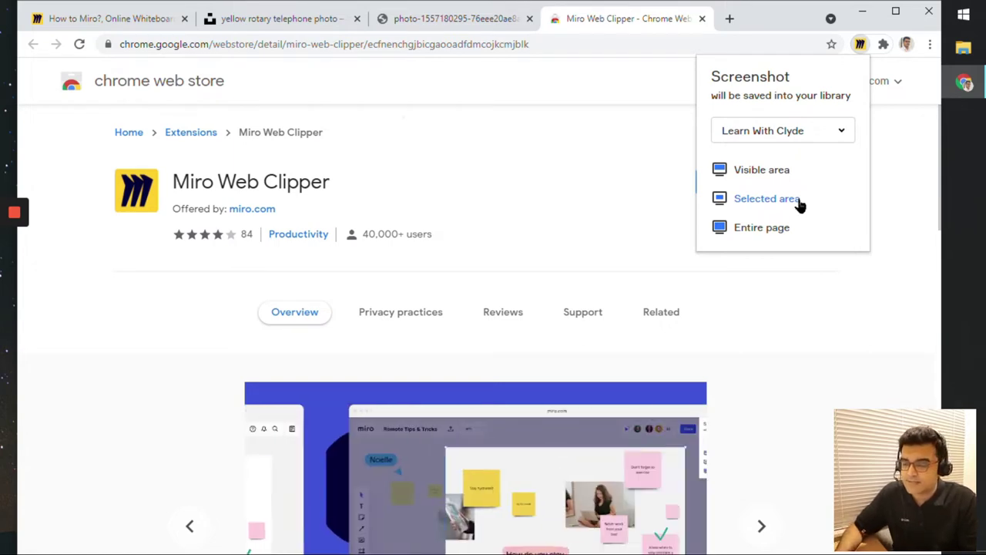
{"action": "left_click", "coordinate": [630, 182]}
{"action": "scroll", "coordinate": [631, 183], "scroll_direction": "down", "scroll_amount": 3}
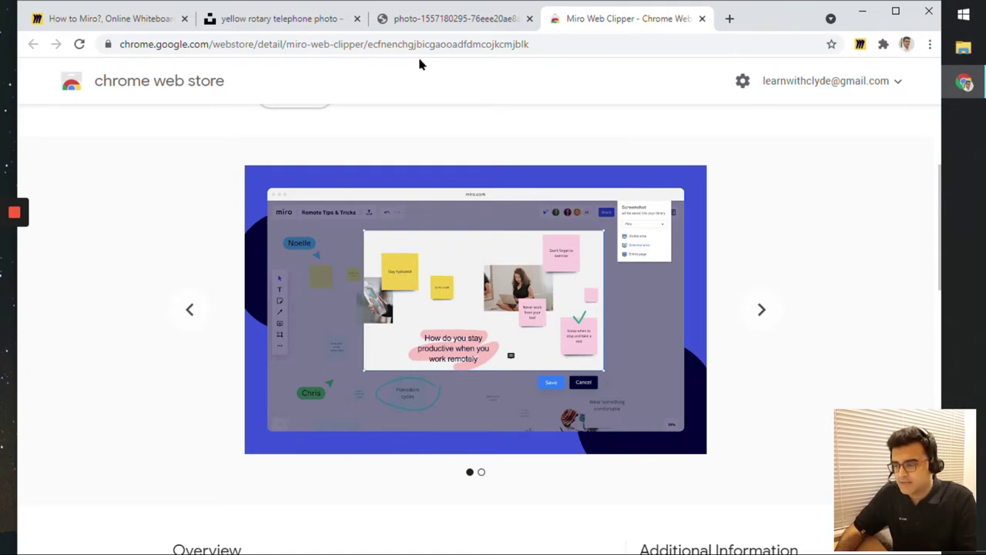
Step: Switch to Unsplash, close the telephone photo, reload the "object" search results and find the photo of the orange on a blue background
{"action": "left_click", "coordinate": [313, 26]}
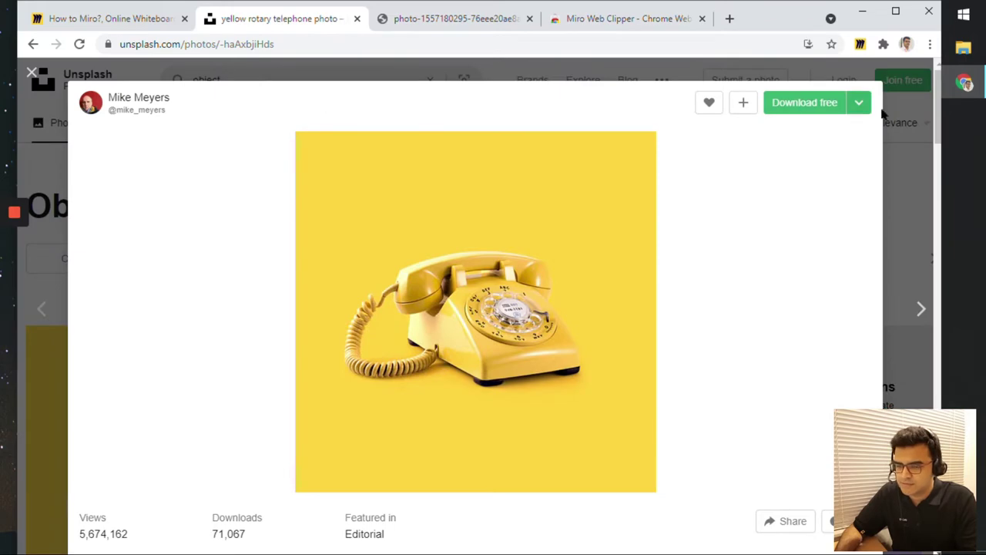
{"action": "left_click", "coordinate": [890, 123]}
{"action": "left_click", "coordinate": [372, 46]}
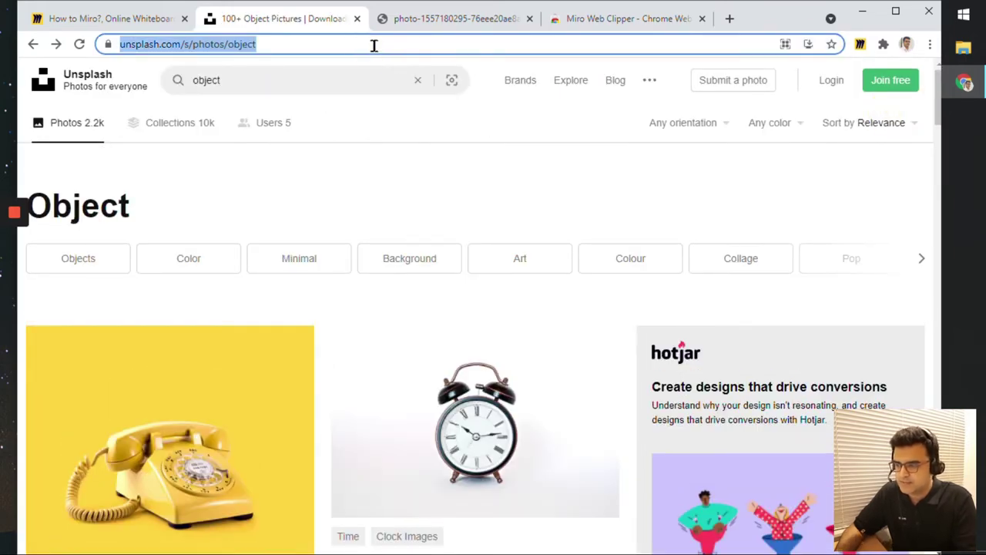
{"action": "key", "text": "Return"}
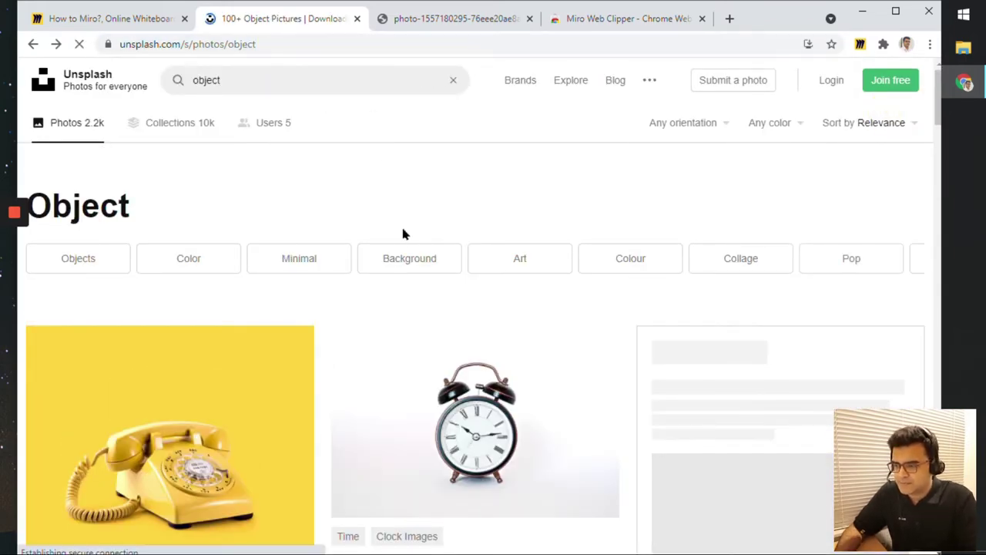
{"action": "scroll", "coordinate": [404, 247], "scroll_direction": "down", "scroll_amount": 5}
{"action": "scroll", "coordinate": [403, 246], "scroll_direction": "down", "scroll_amount": 10}
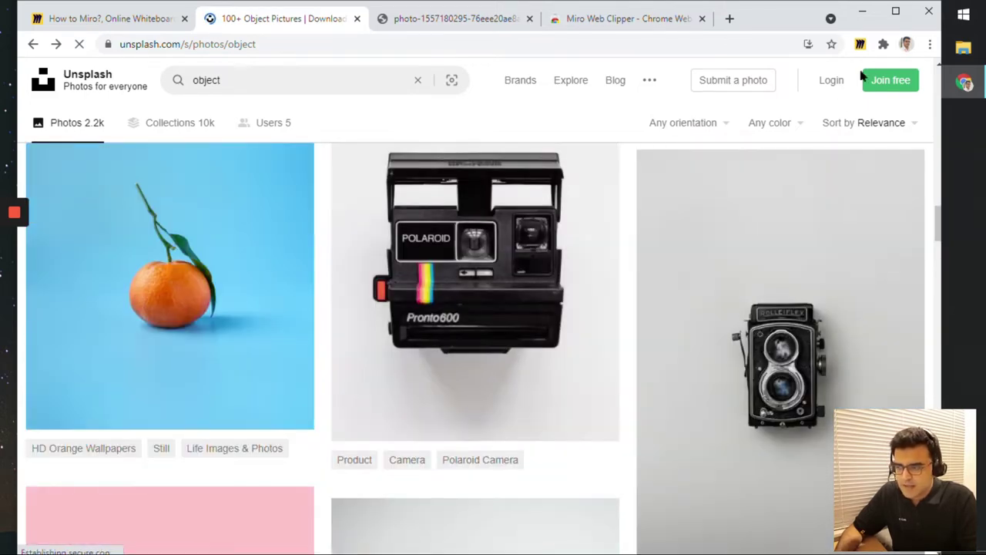
Step: Capture a selected area around the whole orange with the Miro Web Clipper and save the screenshot to the library
{"action": "left_click", "coordinate": [860, 44]}
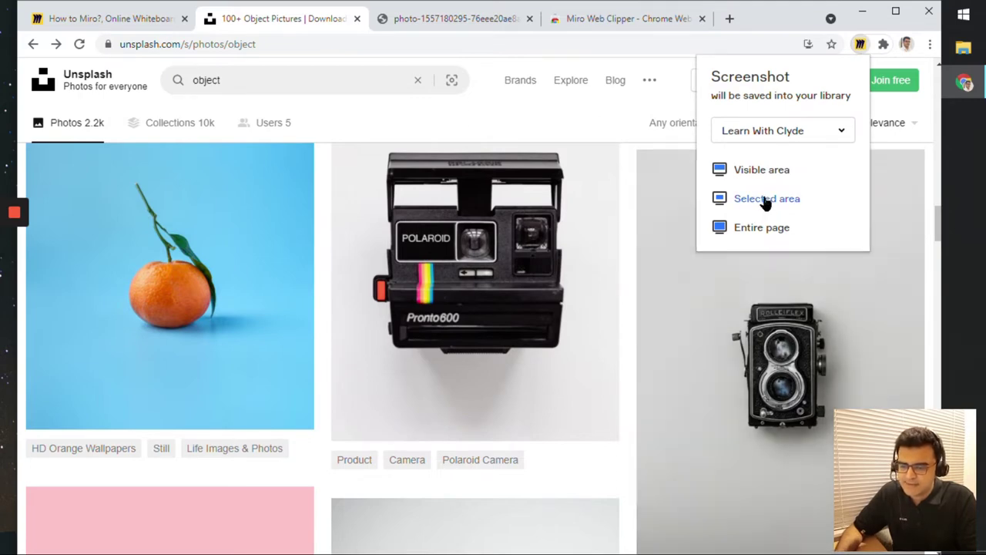
{"action": "left_click", "coordinate": [764, 200]}
{"action": "left_click_drag", "start_coordinate": [568, 377], "coordinate": [262, 305]}
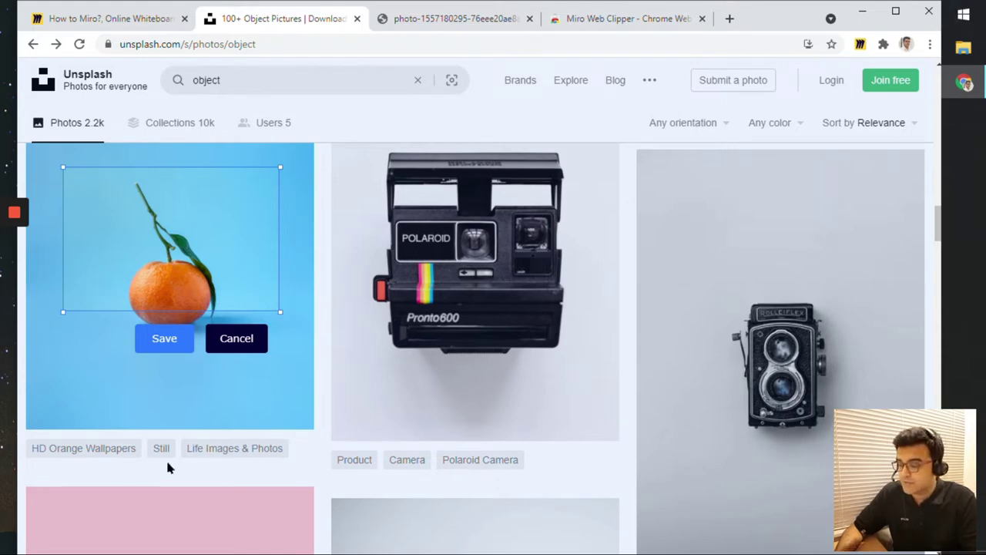
{"action": "left_click_drag", "start_coordinate": [280, 312], "coordinate": [238, 368]}
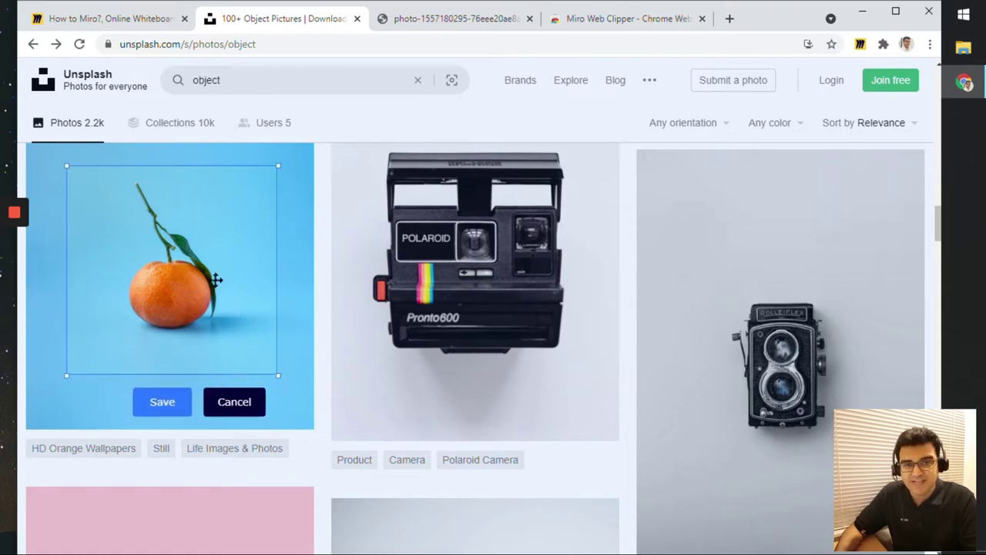
{"action": "left_click", "coordinate": [174, 410]}
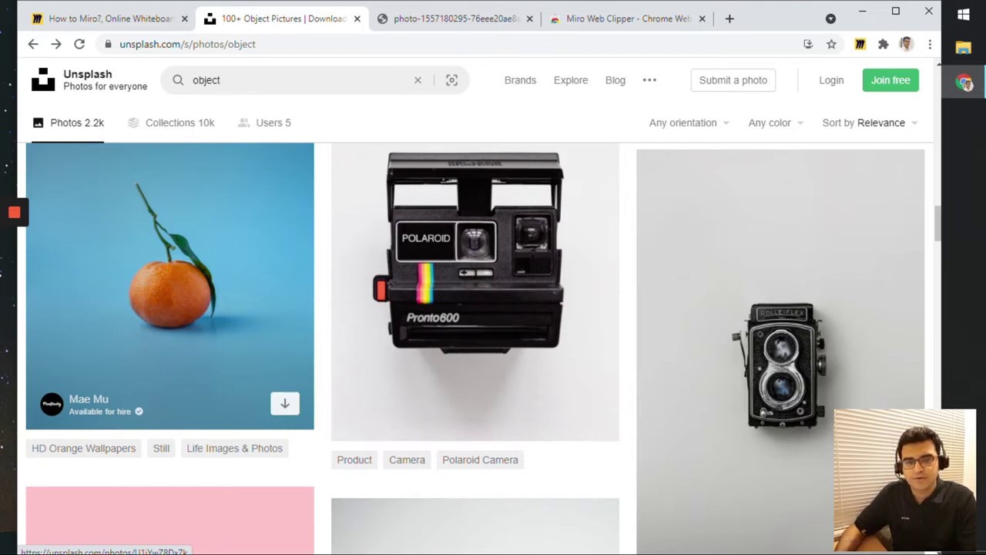
Step: Return to the Miro board and insert the orange screenshot from the Web Clipper library just below the telephone image
{"action": "left_click", "coordinate": [143, 26]}
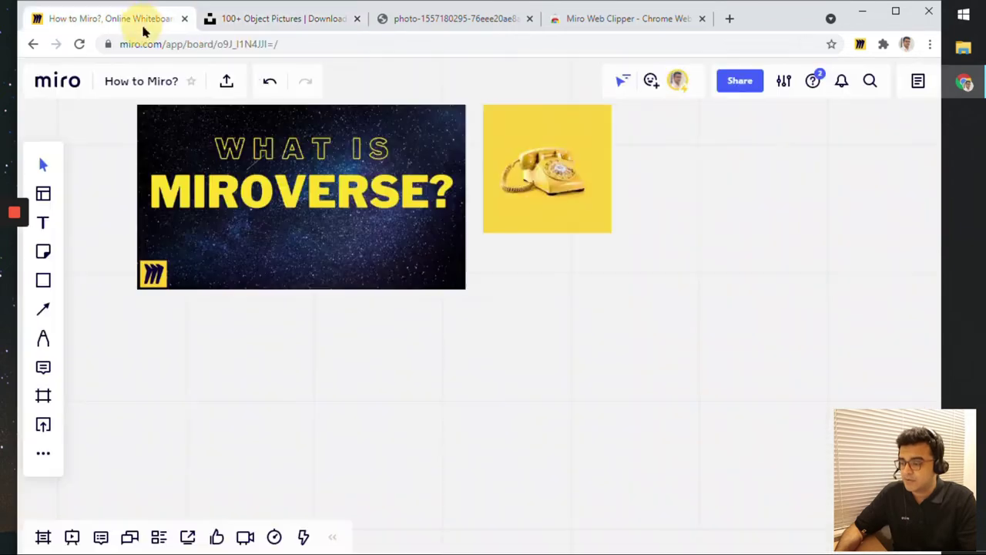
{"action": "mouse_move", "coordinate": [480, 369]}
{"action": "left_mouse_down"}
{"action": "mouse_move", "coordinate": [609, 411]}
{"action": "mouse_move", "coordinate": [481, 364]}
{"action": "left_mouse_up"}
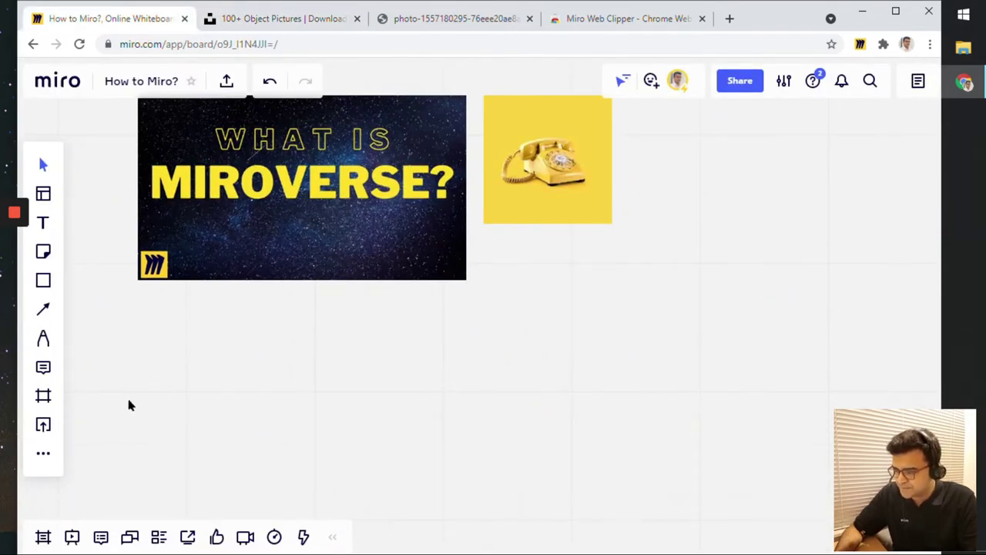
{"action": "left_click", "coordinate": [44, 427]}
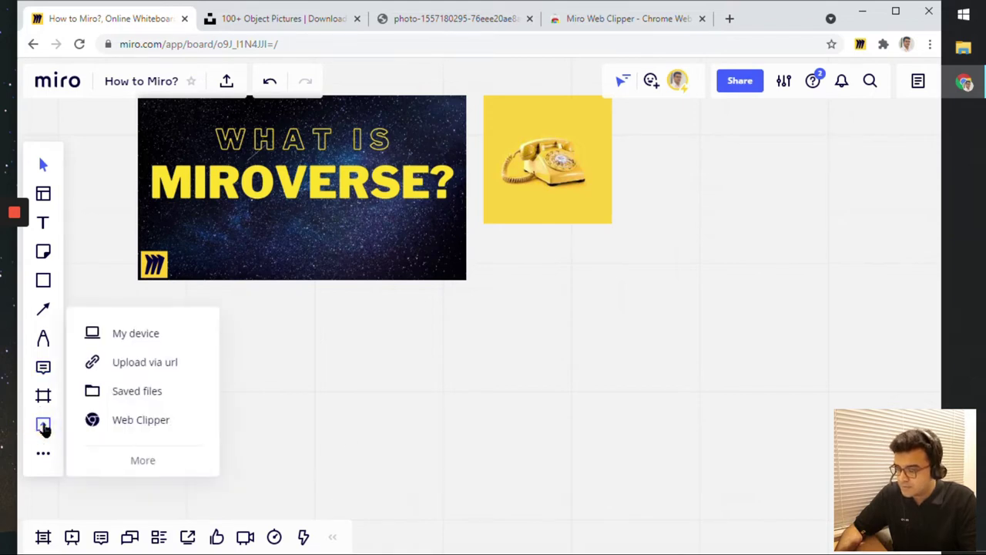
{"action": "left_click", "coordinate": [116, 428]}
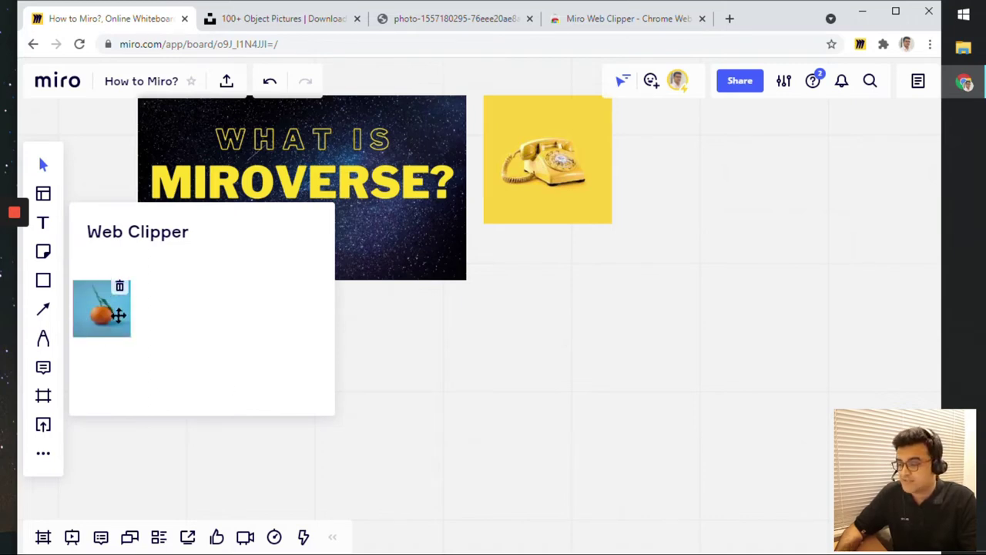
{"action": "left_click_drag", "start_coordinate": [115, 312], "coordinate": [526, 282]}
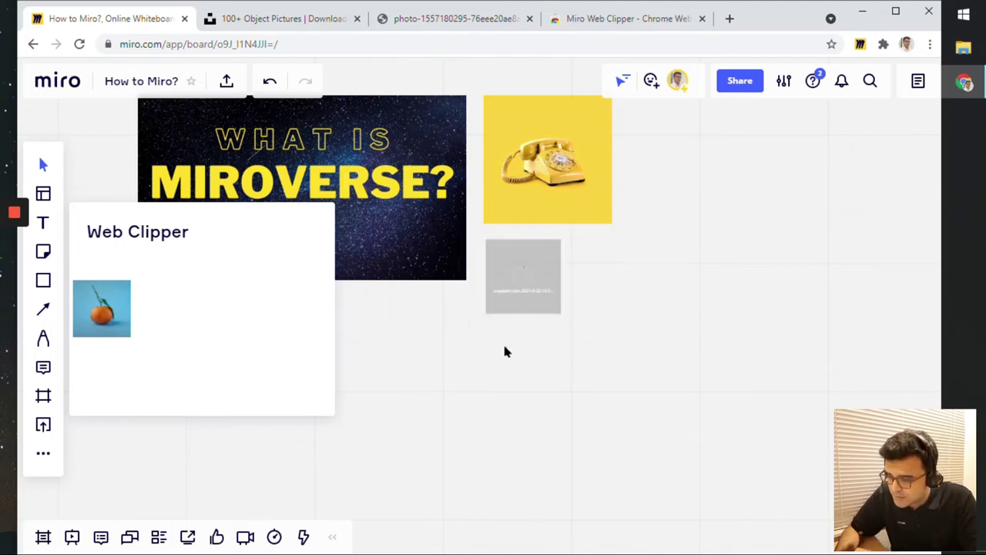
{"action": "scroll", "coordinate": [531, 338], "scroll_direction": "up", "scroll_amount": 2}
{"action": "scroll", "coordinate": [532, 326], "scroll_direction": "up", "scroll_amount": 2}
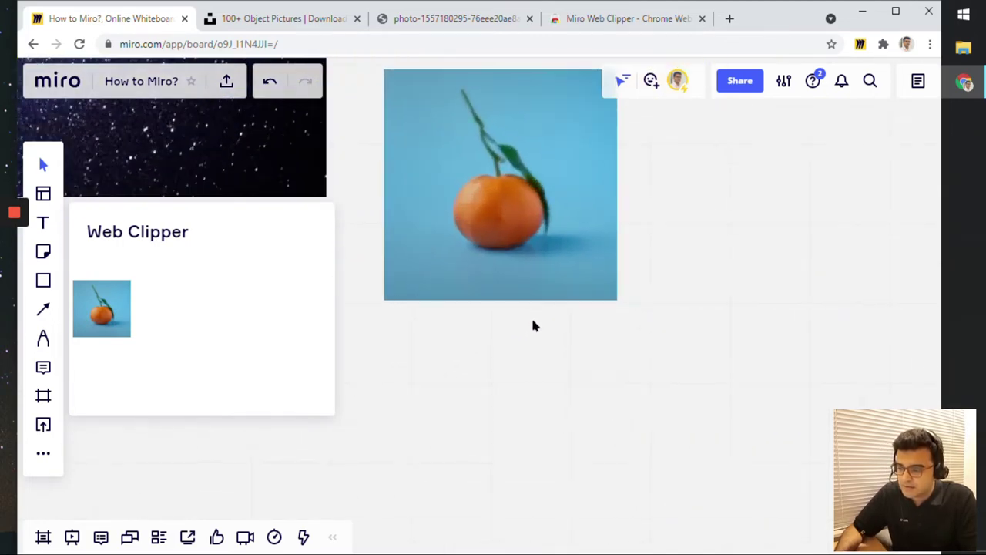
{"action": "left_click_drag", "start_coordinate": [547, 328], "coordinate": [571, 416]}
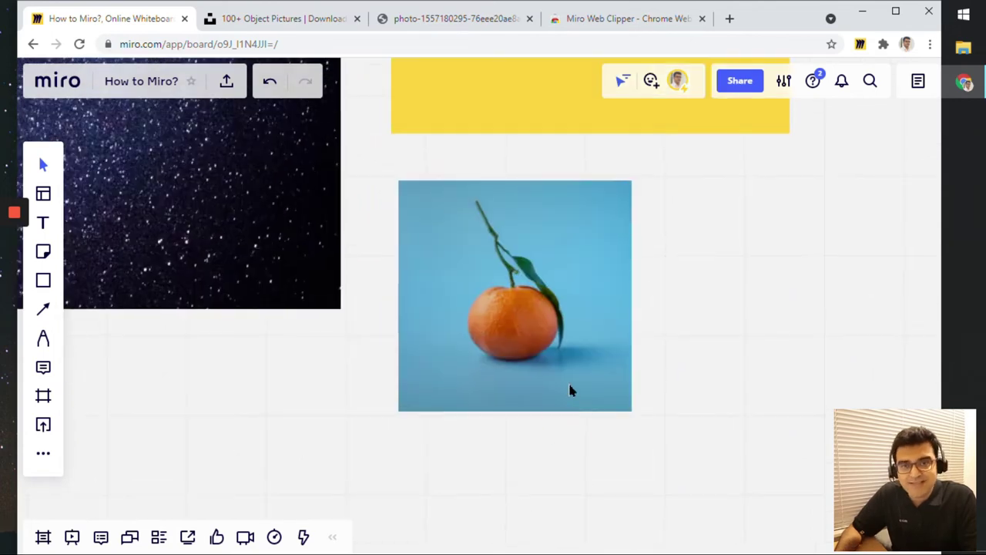
Step: Open the IconFinder app on the board and search its icons for "fruit"
{"action": "left_click", "coordinate": [43, 425]}
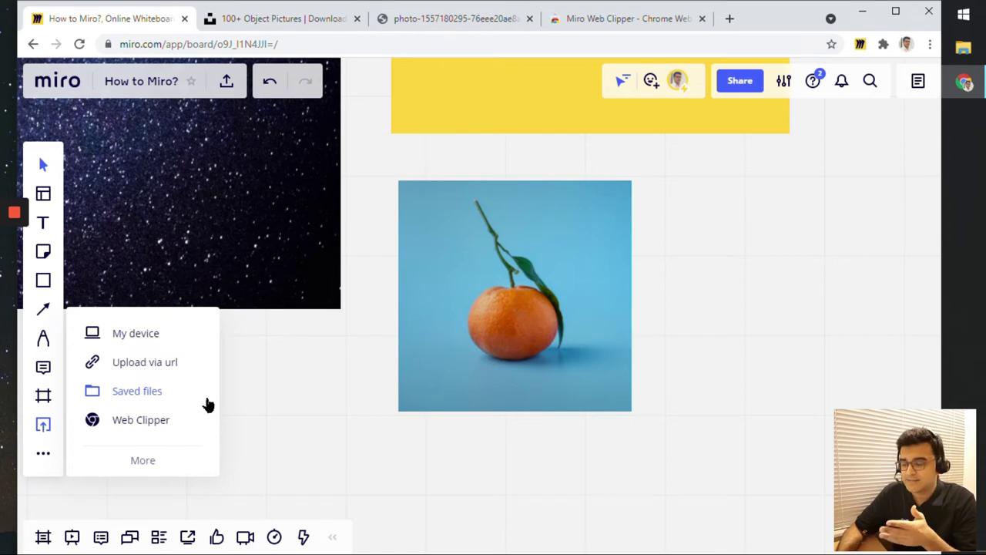
{"action": "left_click", "coordinate": [39, 462]}
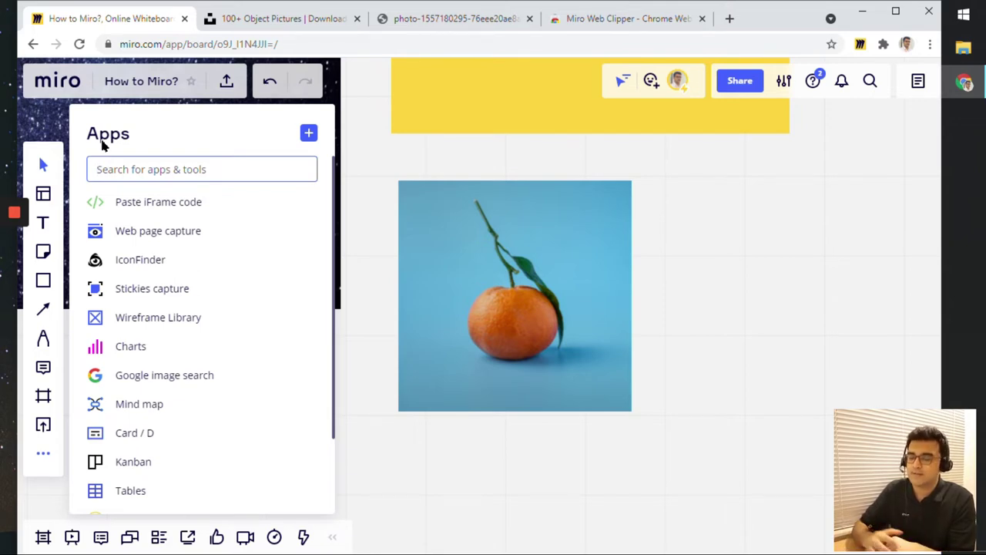
{"action": "left_click", "coordinate": [158, 266]}
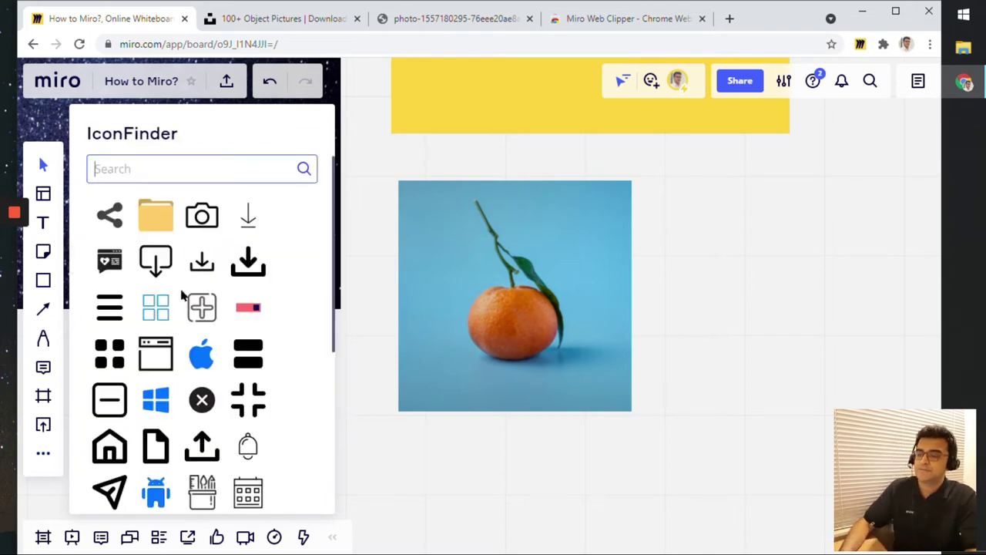
{"action": "scroll", "coordinate": [189, 350], "scroll_direction": "down", "scroll_amount": 5}
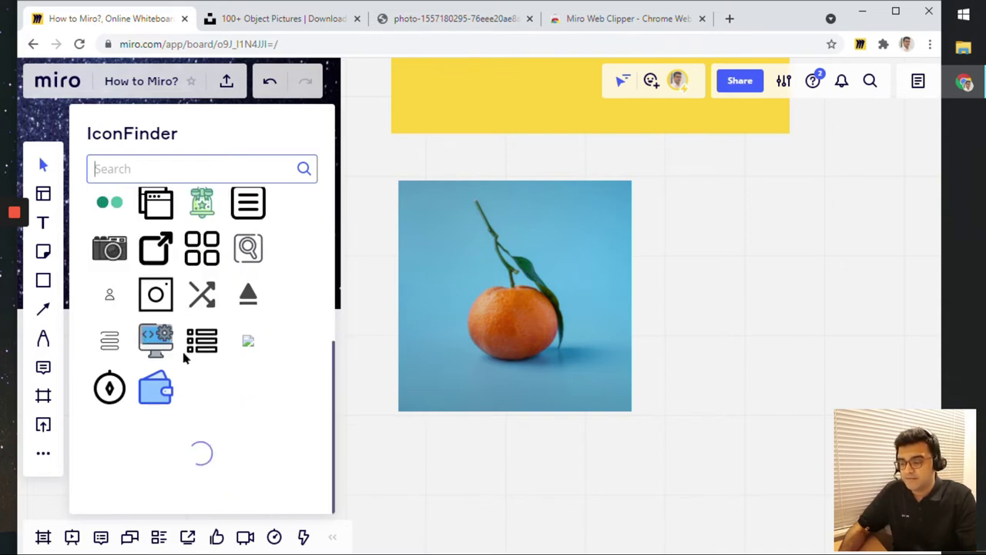
{"action": "left_click", "coordinate": [176, 171]}
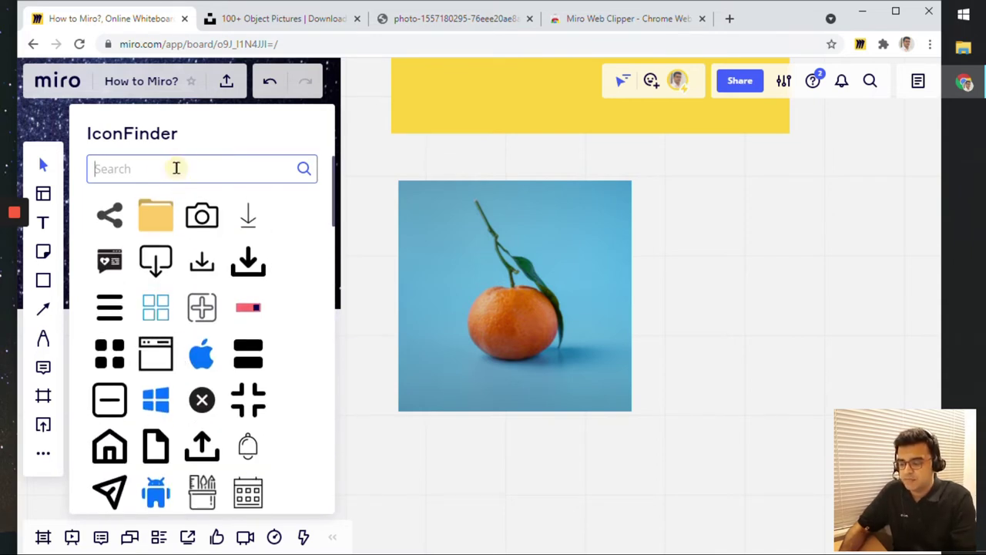
{"action": "type", "text": "fruit"}
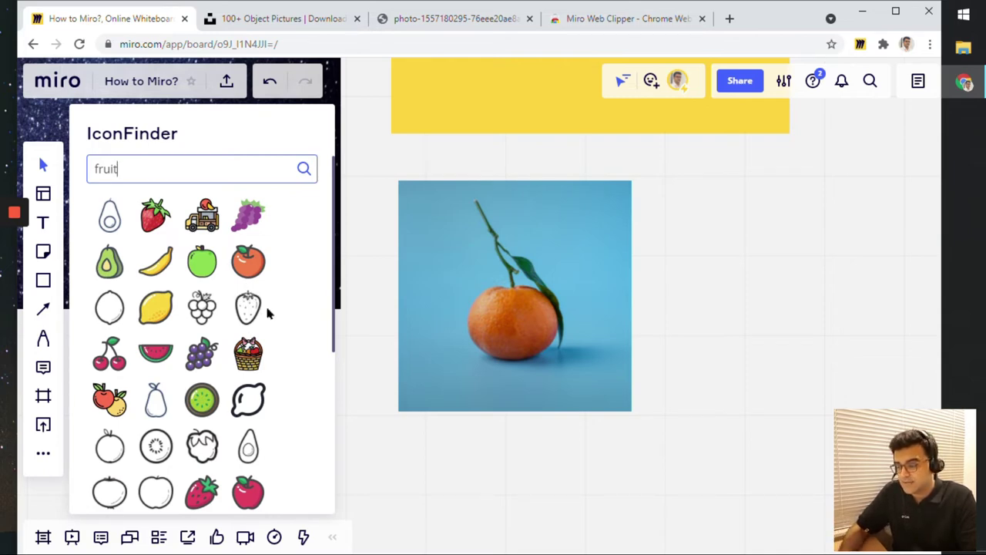
Step: Place the red apple icon with the green leaf on the board just right of the orange screenshot
{"action": "left_click_drag", "start_coordinate": [250, 261], "coordinate": [697, 279]}
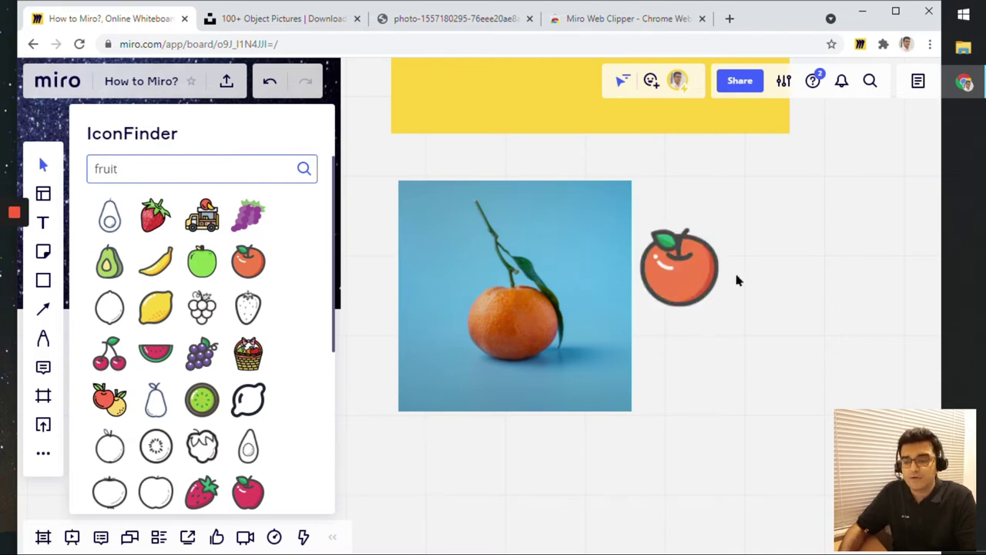
{"action": "left_click", "coordinate": [681, 293]}
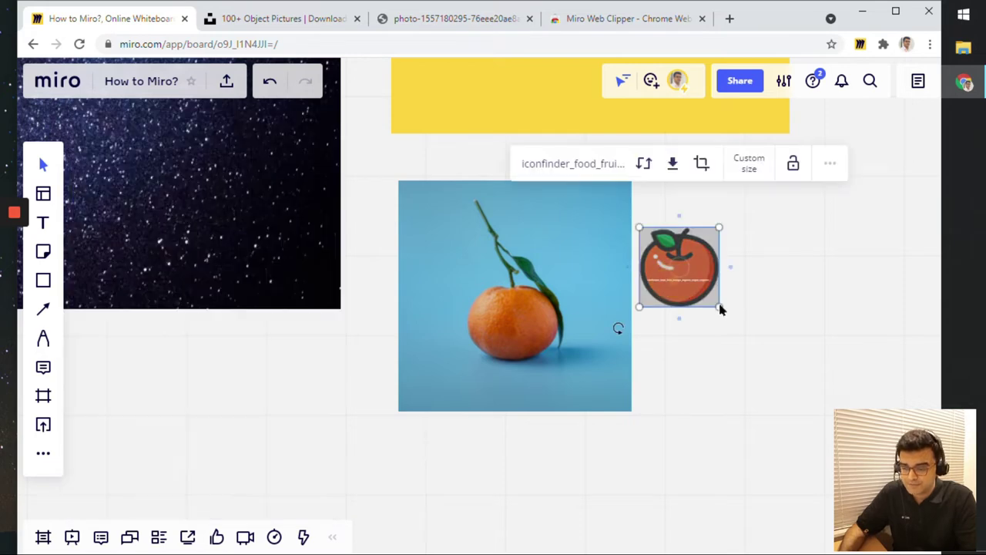
{"action": "left_click", "coordinate": [132, 424]}
Step: Search the available apps for "unsplash", review the Unsplash app's description and install it
{"action": "left_click", "coordinate": [48, 454]}
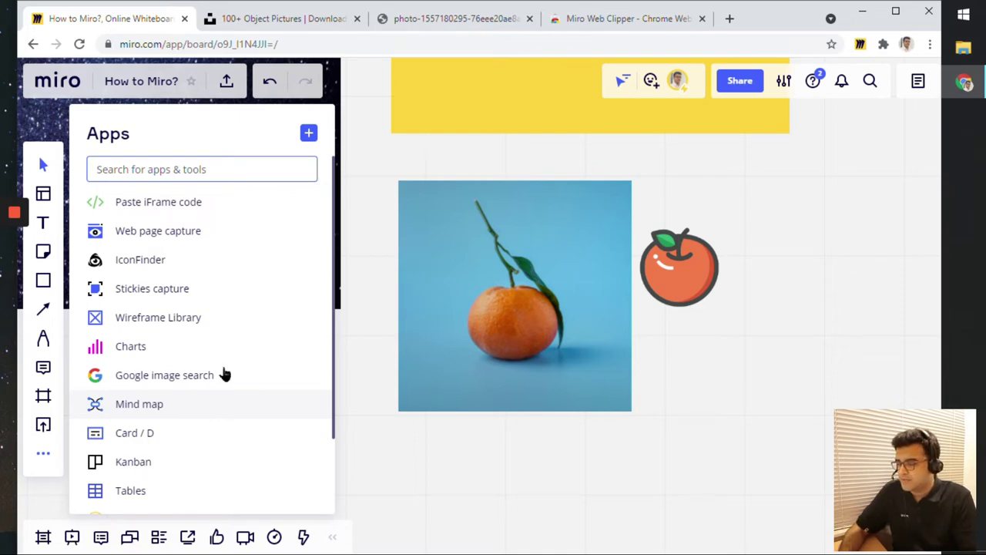
{"action": "left_click", "coordinate": [141, 168]}
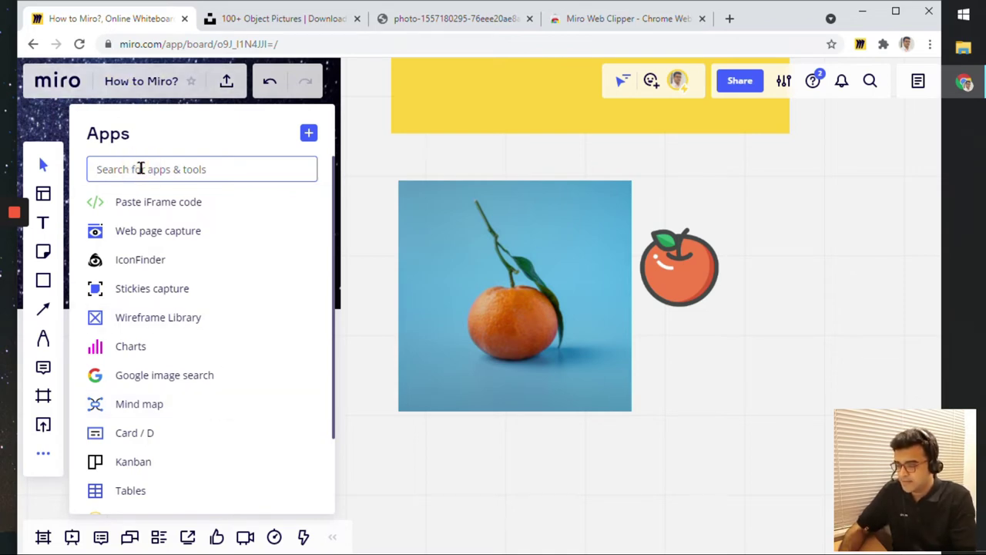
{"action": "type", "text": "unsplash"}
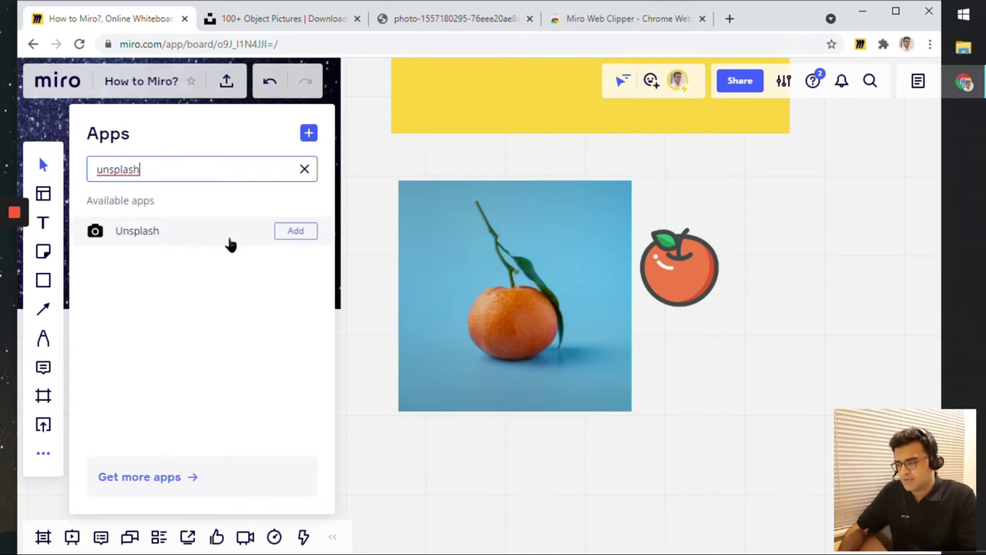
{"action": "left_click", "coordinate": [167, 239]}
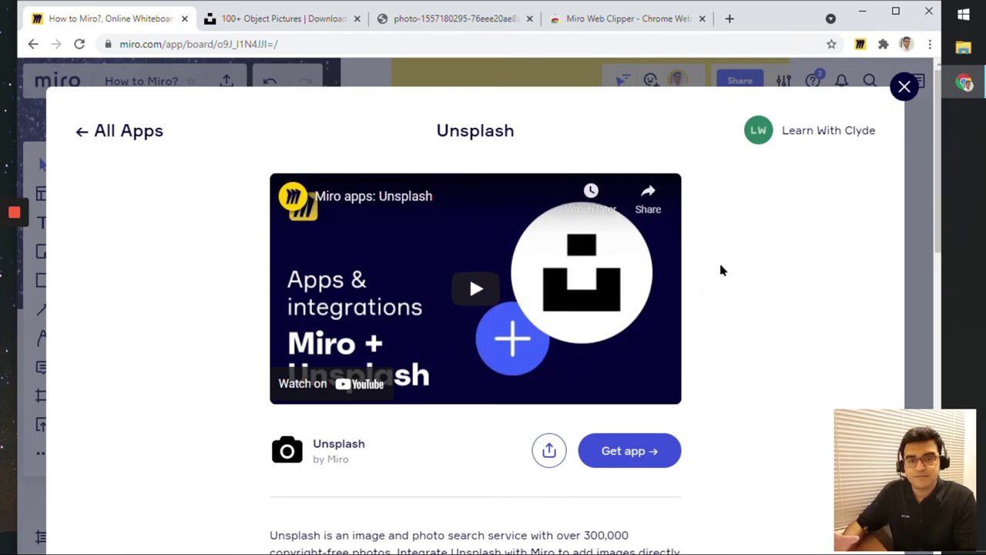
{"action": "scroll", "coordinate": [720, 269], "scroll_direction": "down", "scroll_amount": 3}
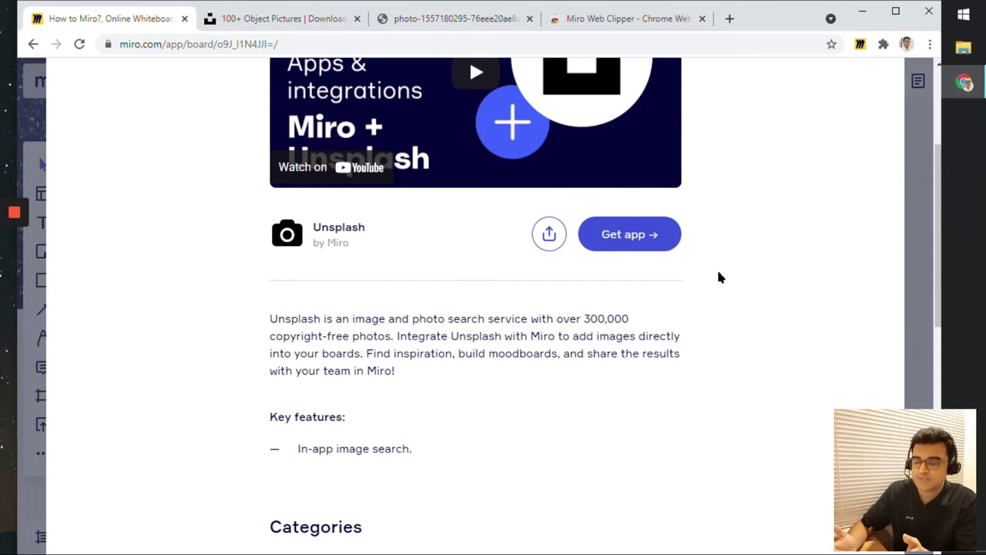
{"action": "scroll", "coordinate": [684, 252], "scroll_direction": "down", "scroll_amount": 3}
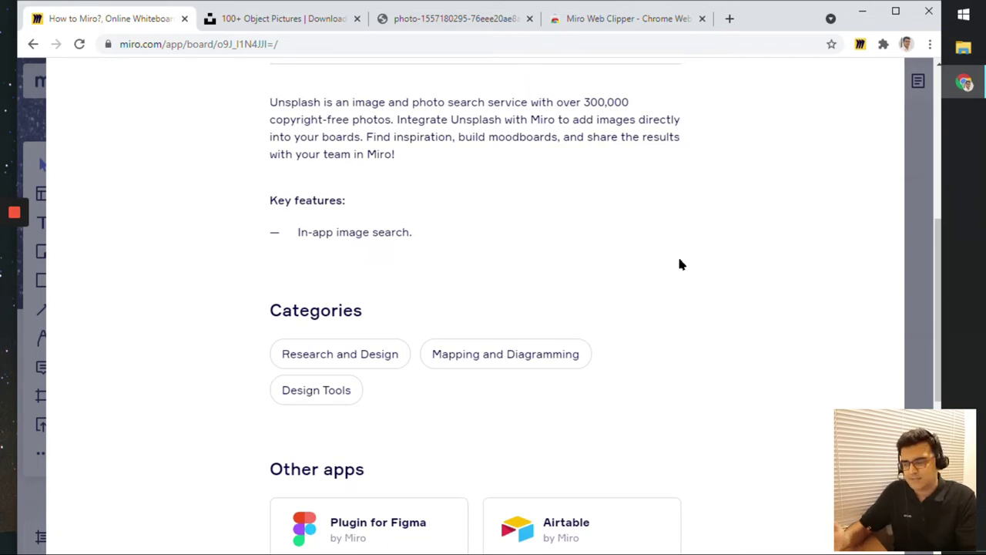
{"action": "scroll", "coordinate": [679, 265], "scroll_direction": "up", "scroll_amount": 3}
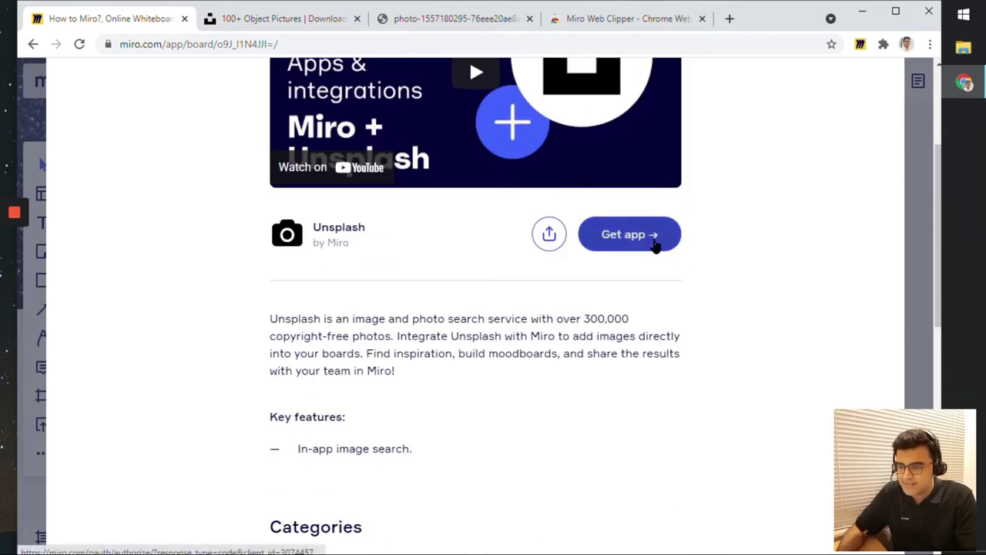
{"action": "left_click", "coordinate": [653, 240]}
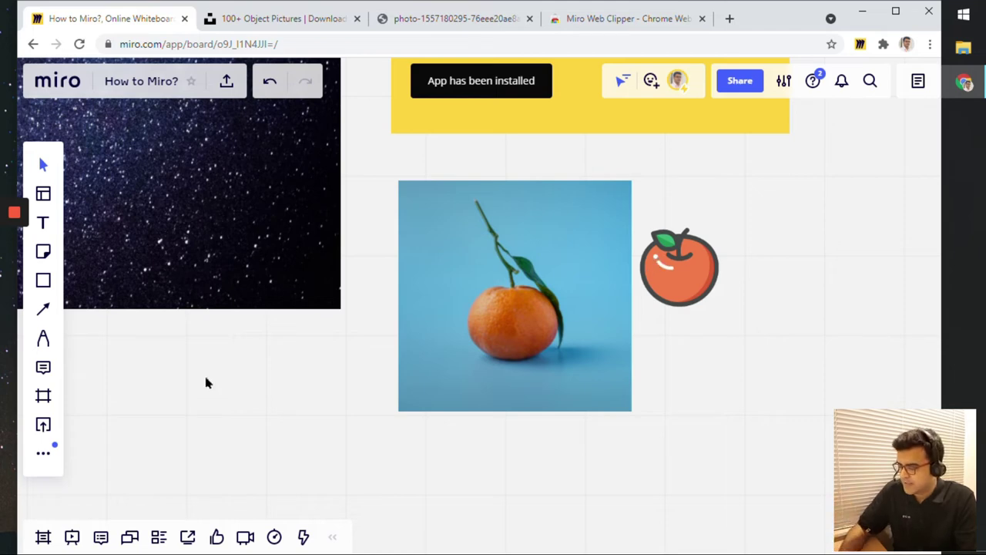
Step: Find the installed Unsplash app with "uns", open it and search its photos for "fruit"
{"action": "left_click", "coordinate": [44, 453]}
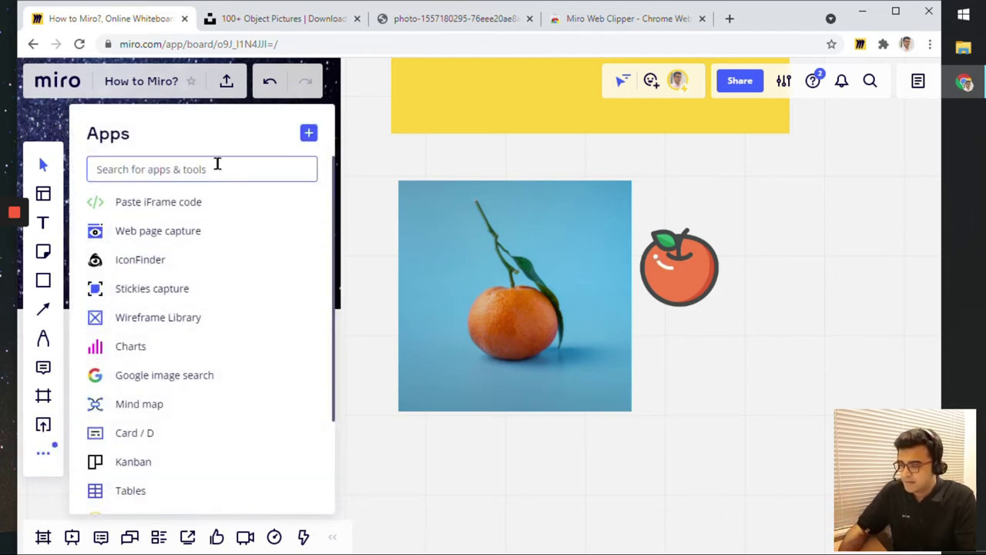
{"action": "left_click", "coordinate": [218, 164]}
{"action": "type", "text": "uns"}
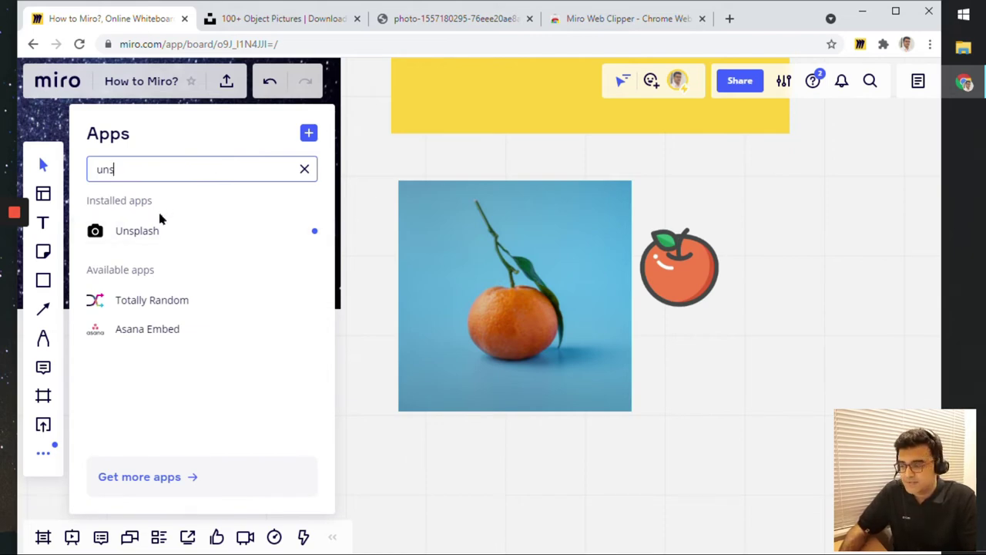
{"action": "left_click", "coordinate": [148, 233]}
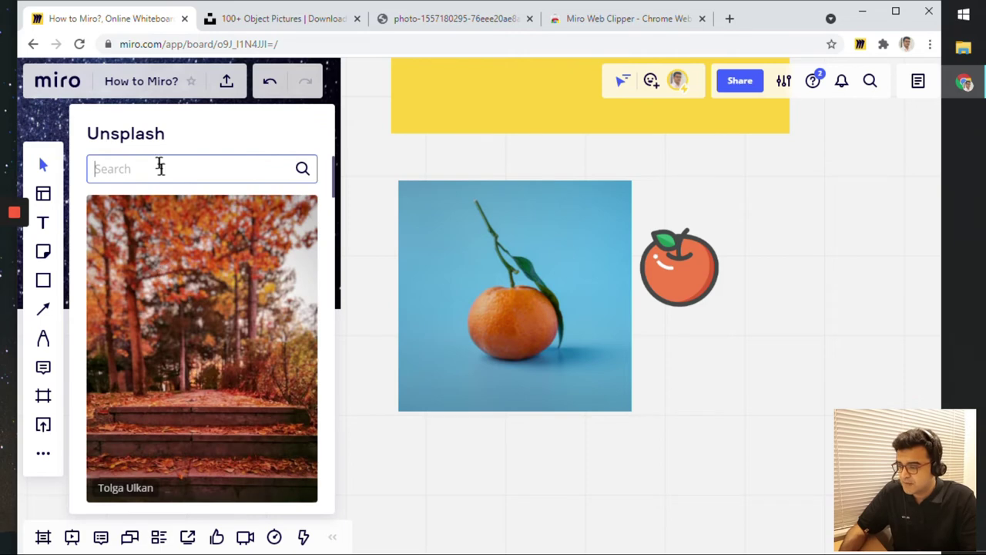
{"action": "type", "text": "fruit"}
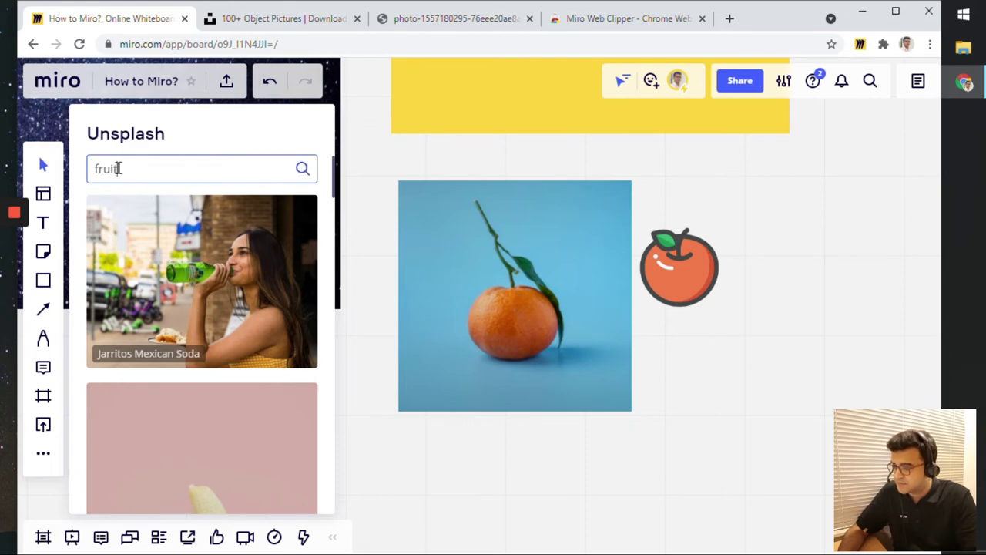
Step: Browse the fruit photos and insert the pineapple on a white background onto the board
{"action": "scroll", "coordinate": [249, 328], "scroll_direction": "down", "scroll_amount": 9}
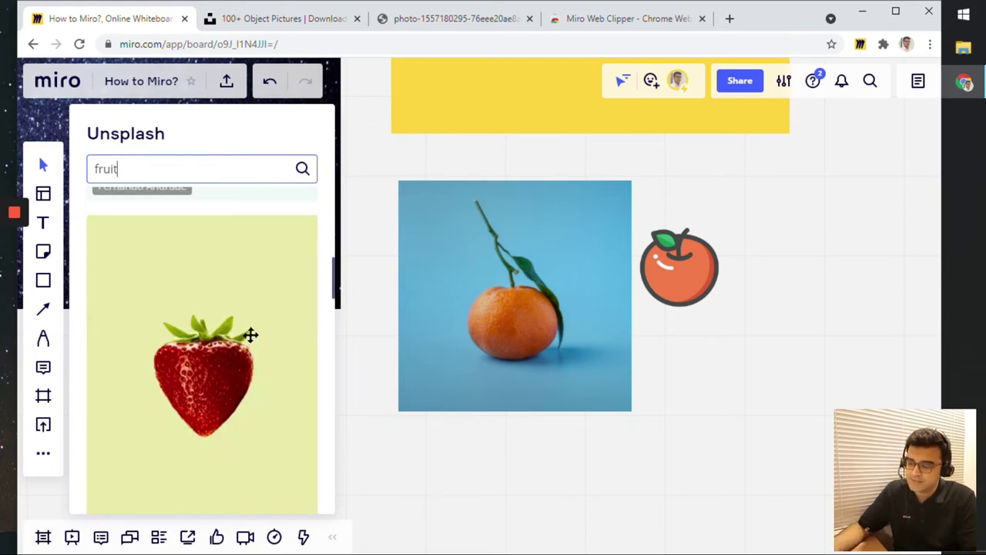
{"action": "scroll", "coordinate": [250, 339], "scroll_direction": "down", "scroll_amount": 8}
{"action": "scroll", "coordinate": [252, 347], "scroll_direction": "up", "scroll_amount": 3}
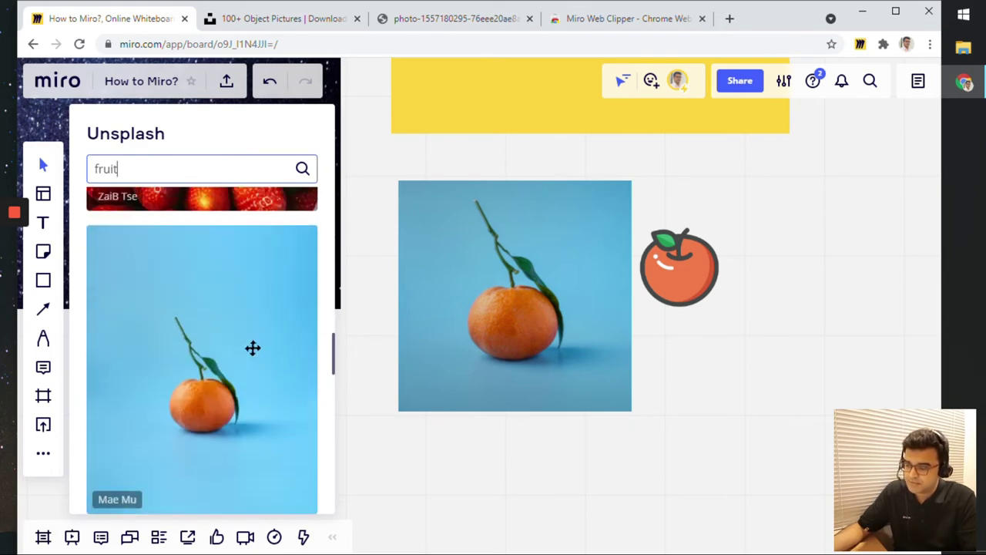
{"action": "scroll", "coordinate": [254, 401], "scroll_direction": "up", "scroll_amount": 2}
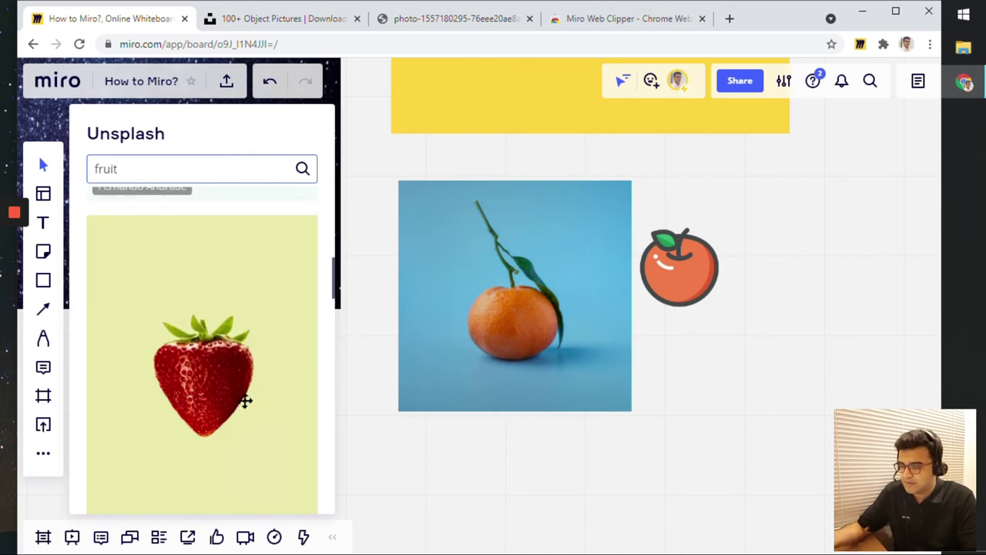
{"action": "scroll", "coordinate": [247, 398], "scroll_direction": "up", "scroll_amount": 2}
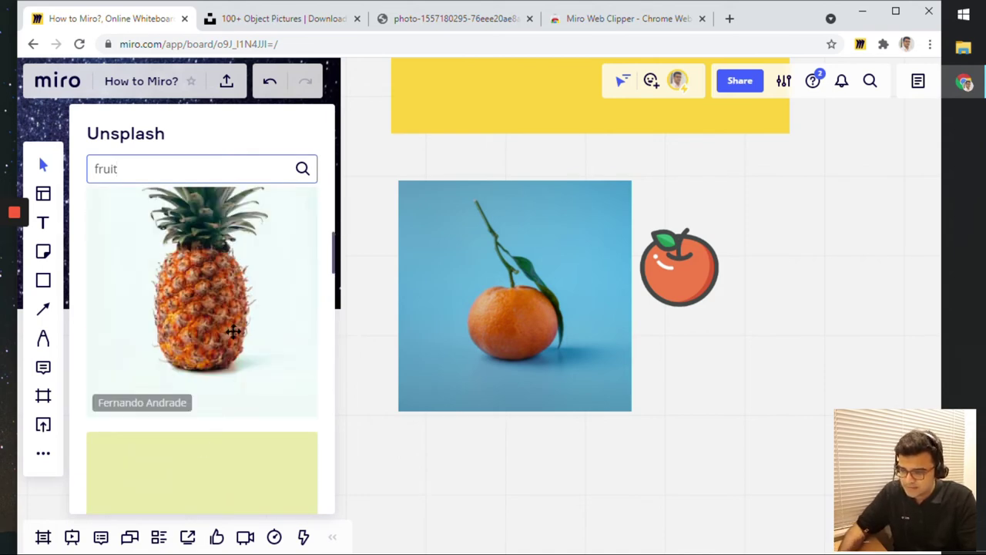
{"action": "left_click_drag", "start_coordinate": [232, 331], "coordinate": [778, 308]}
Step: Shrink the pineapple photo to about half its width and position it just right of the telephone image, with their upper edges level
{"action": "scroll", "coordinate": [739, 343], "scroll_direction": "down", "scroll_amount": 2}
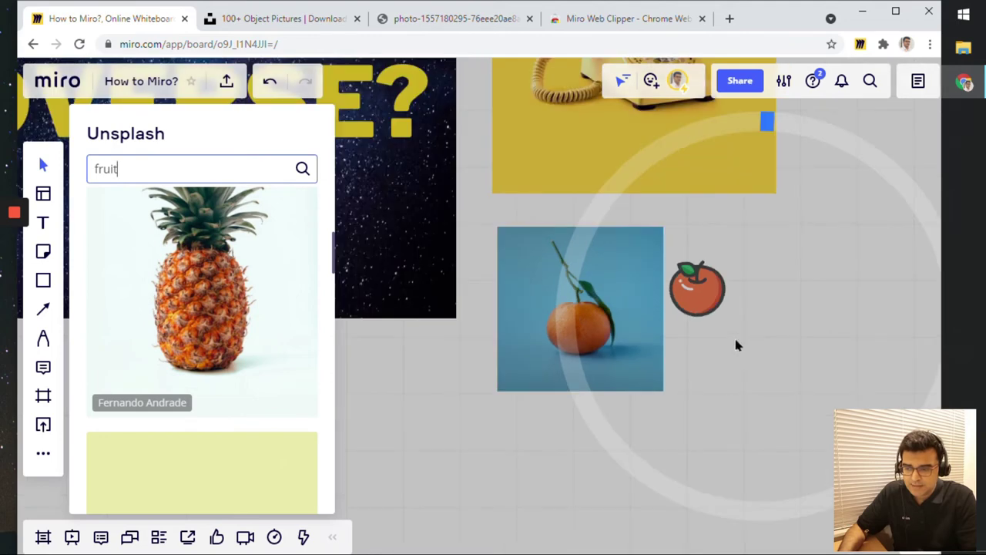
{"action": "scroll", "coordinate": [736, 346], "scroll_direction": "down", "scroll_amount": 1}
{"action": "scroll", "coordinate": [673, 455], "scroll_direction": "down", "scroll_amount": 3}
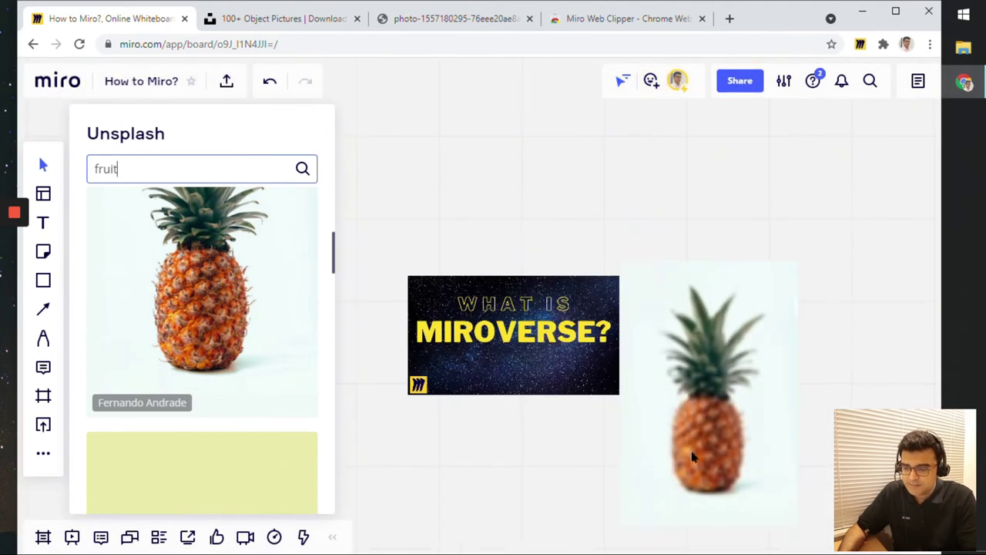
{"action": "left_click", "coordinate": [727, 452]}
{"action": "left_click_drag", "start_coordinate": [720, 458], "coordinate": [809, 413]}
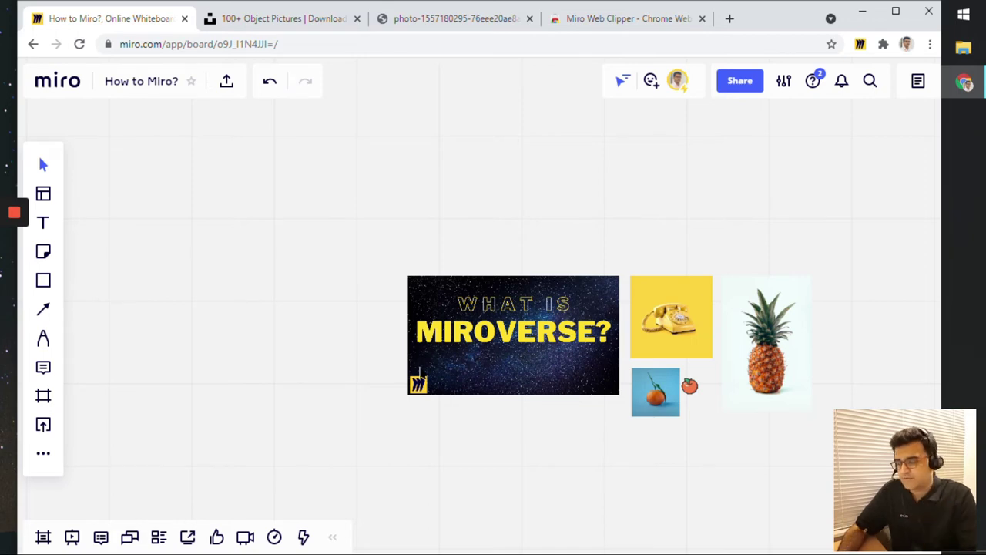
Step: Find the Unsplash app with "uns", pin it to the creation toolbar between the pen and comment tools, and test its shortcut
{"action": "left_click", "coordinate": [43, 453]}
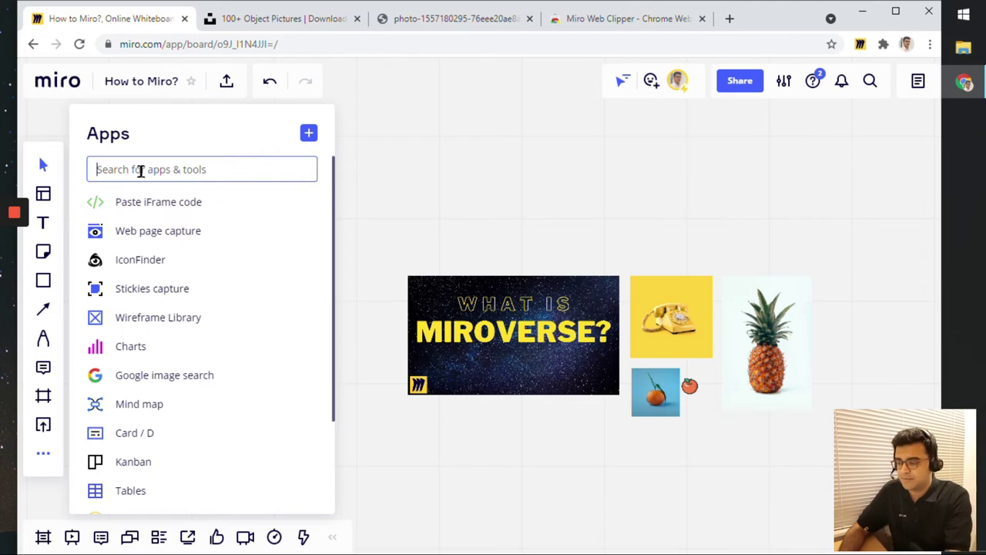
{"action": "type", "text": "uns"}
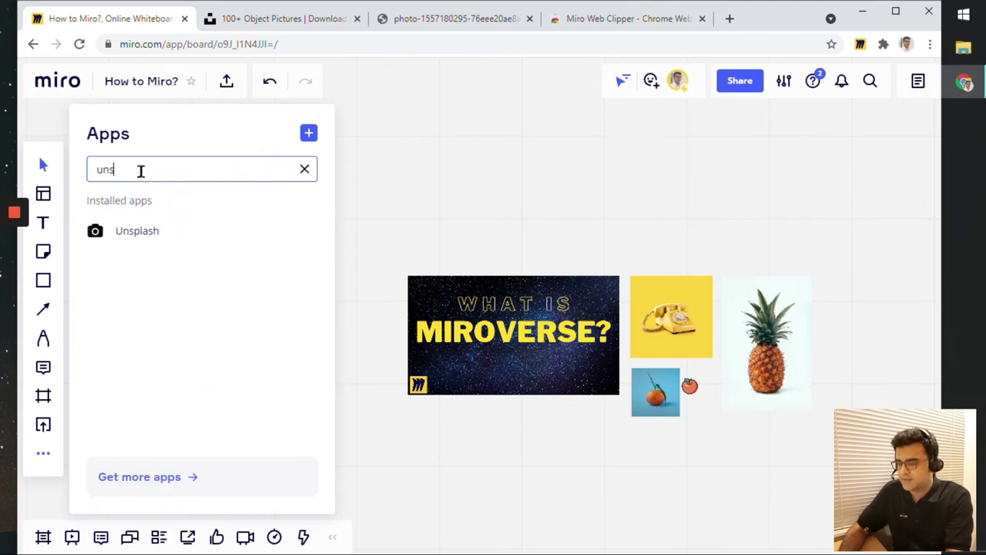
{"action": "left_click_drag", "start_coordinate": [156, 231], "coordinate": [44, 352]}
{"action": "left_click", "coordinate": [385, 145]}
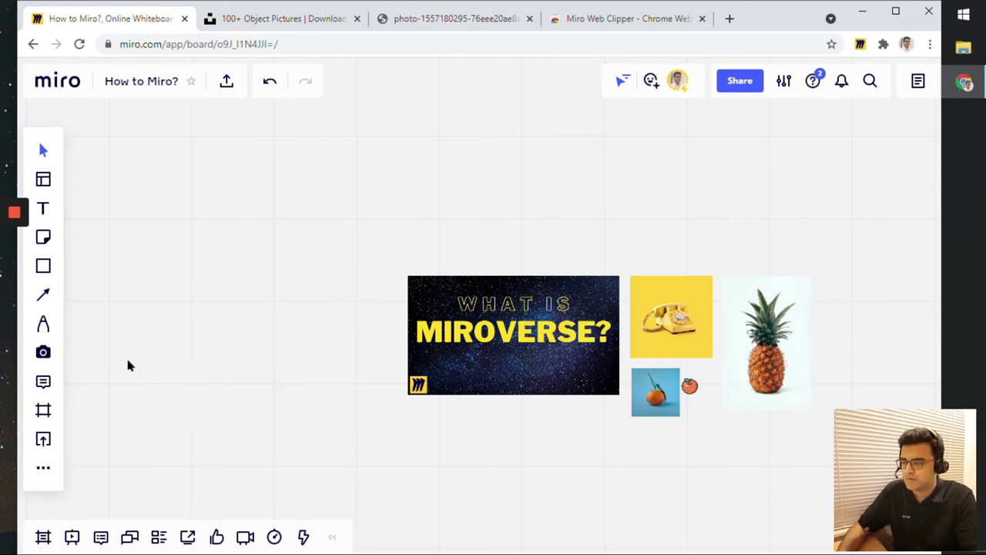
{"action": "left_click", "coordinate": [44, 353]}
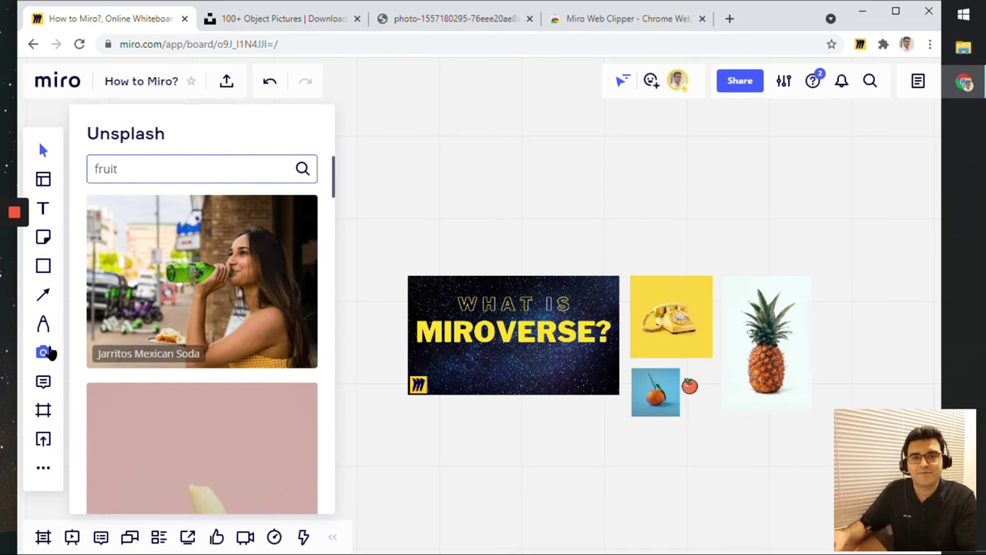
{"action": "left_click", "coordinate": [399, 258]}
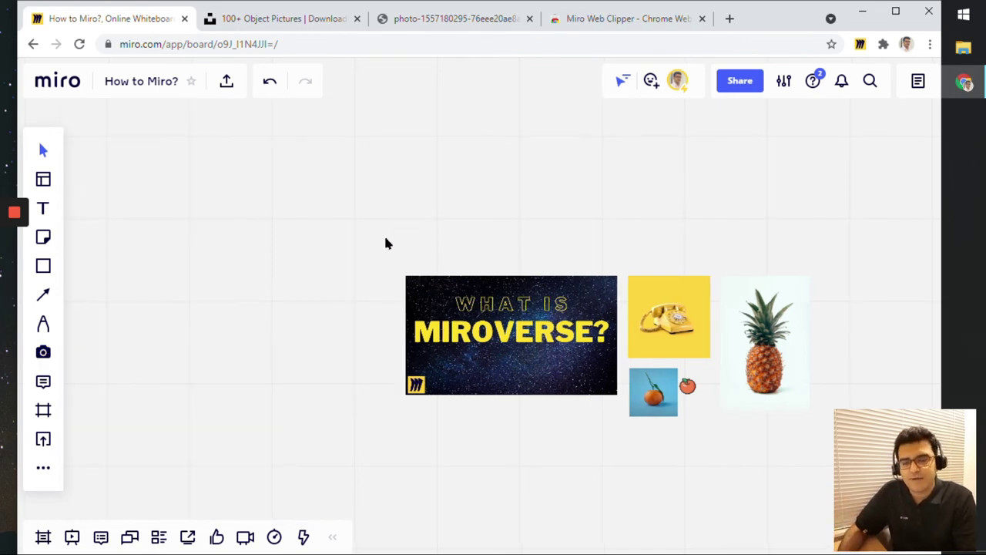
Step: Expand the full list of upload sources and review the cloud storage options that are not installed
{"action": "scroll", "coordinate": [320, 375], "scroll_direction": "down", "scroll_amount": 2}
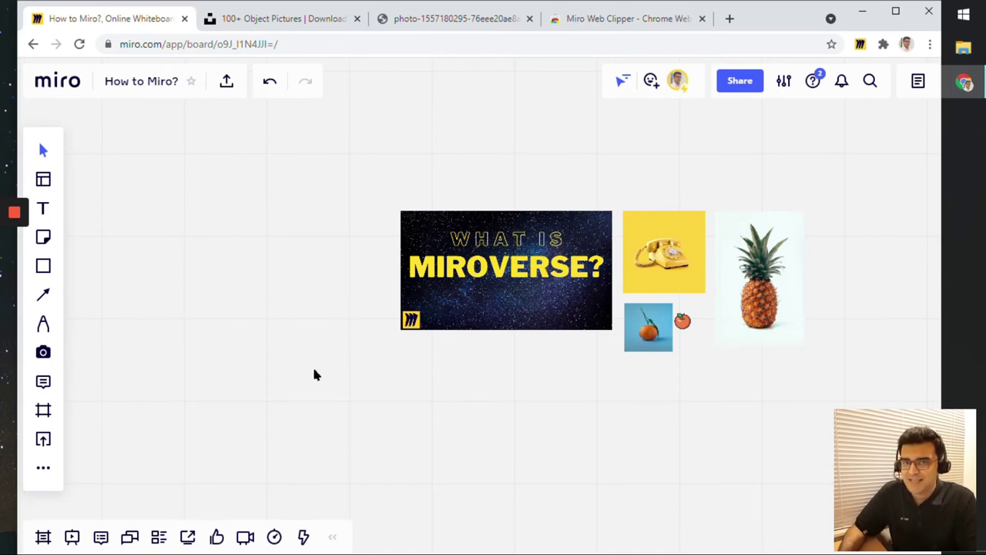
{"action": "left_click", "coordinate": [43, 467]}
{"action": "left_click", "coordinate": [44, 445]}
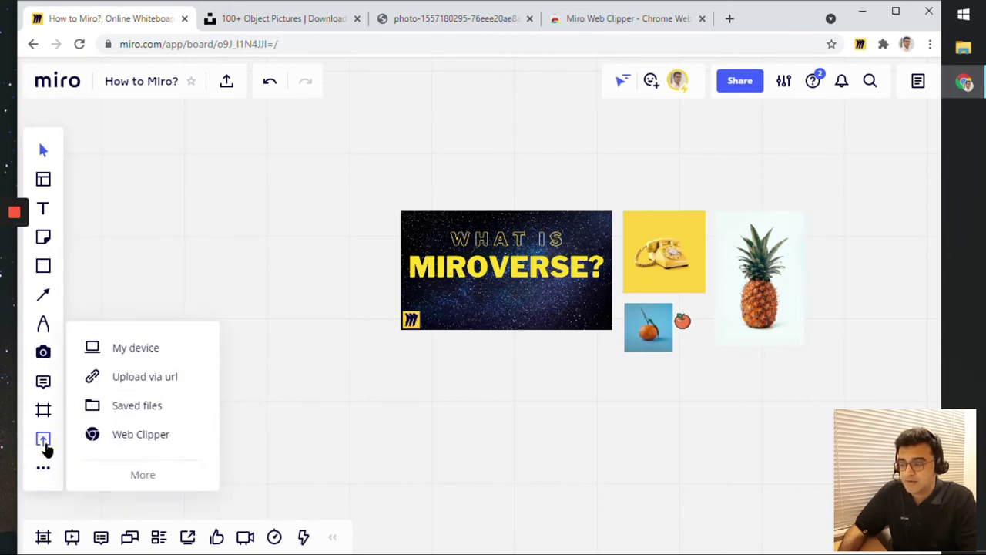
{"action": "left_click", "coordinate": [143, 476]}
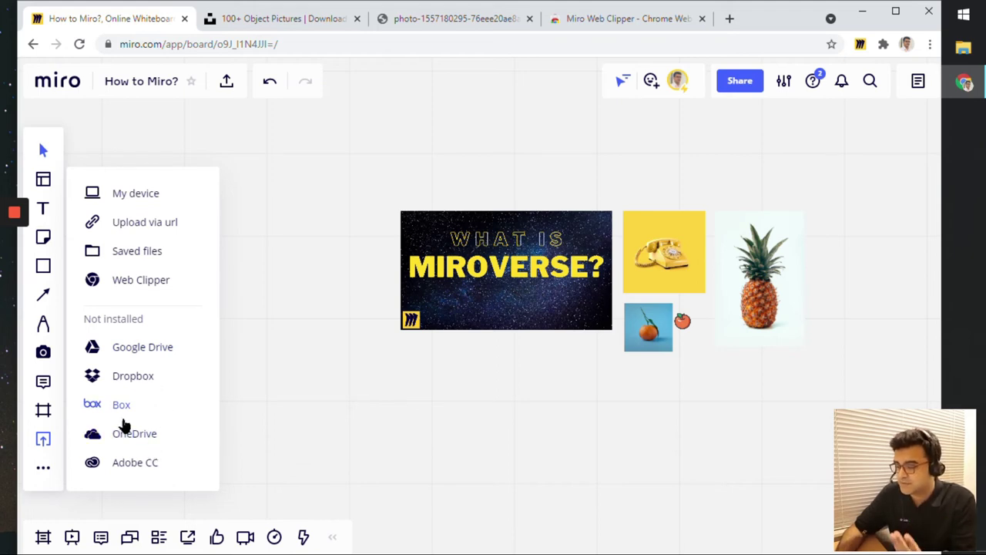
Step: Review the Google Drive app's description and key features, and install it as an upload source for the board
{"action": "left_click", "coordinate": [145, 350]}
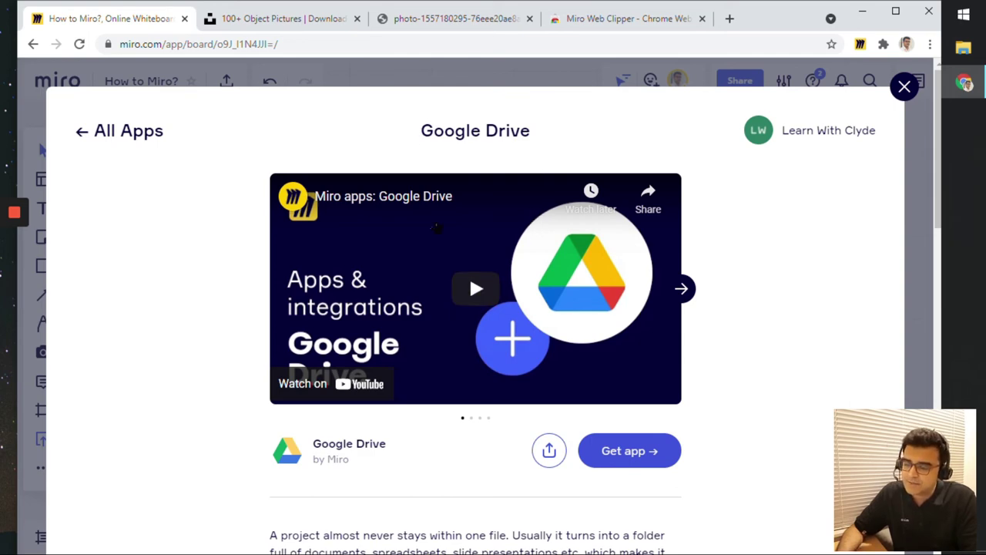
{"action": "scroll", "coordinate": [229, 214], "scroll_direction": "down", "scroll_amount": 5}
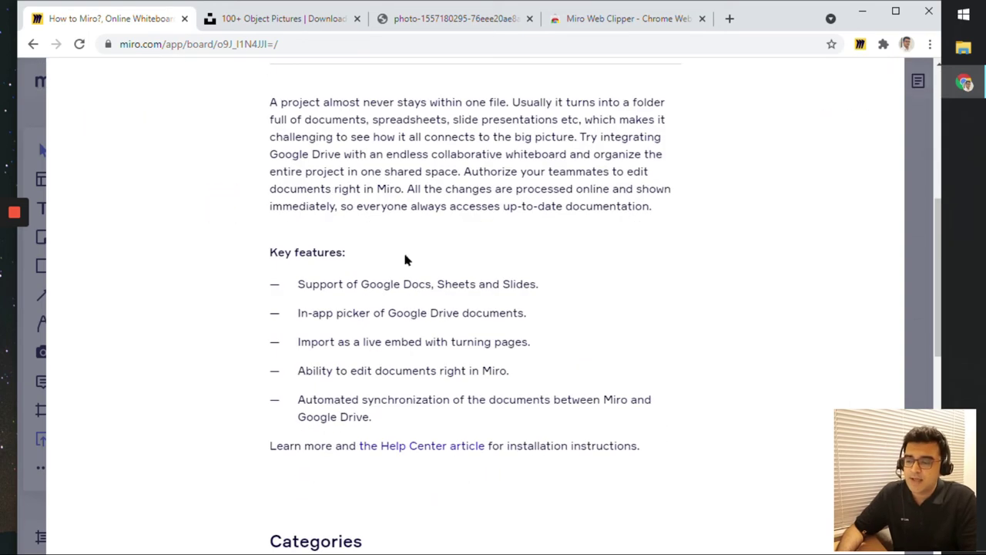
{"action": "scroll", "coordinate": [480, 385], "scroll_direction": "up", "scroll_amount": 5}
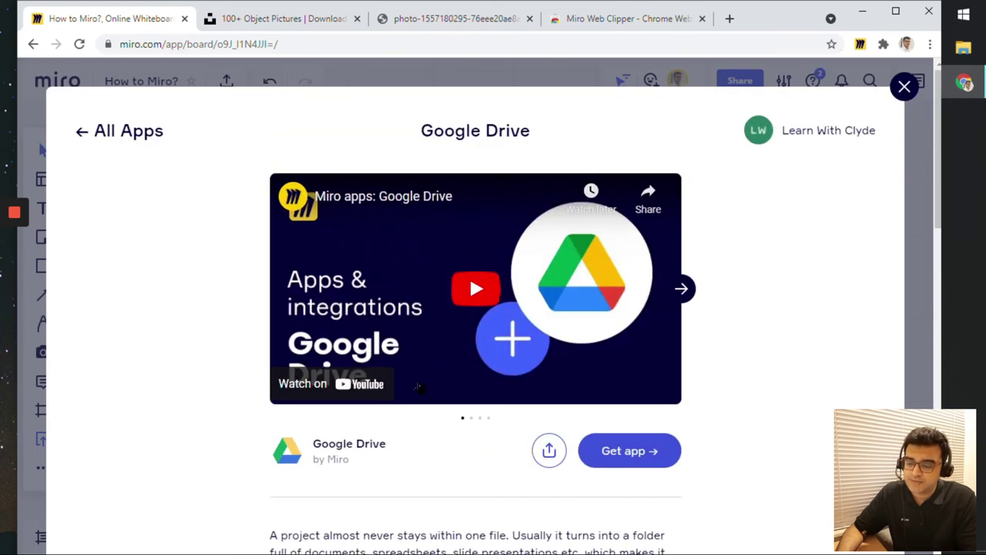
{"action": "left_click", "coordinate": [652, 458]}
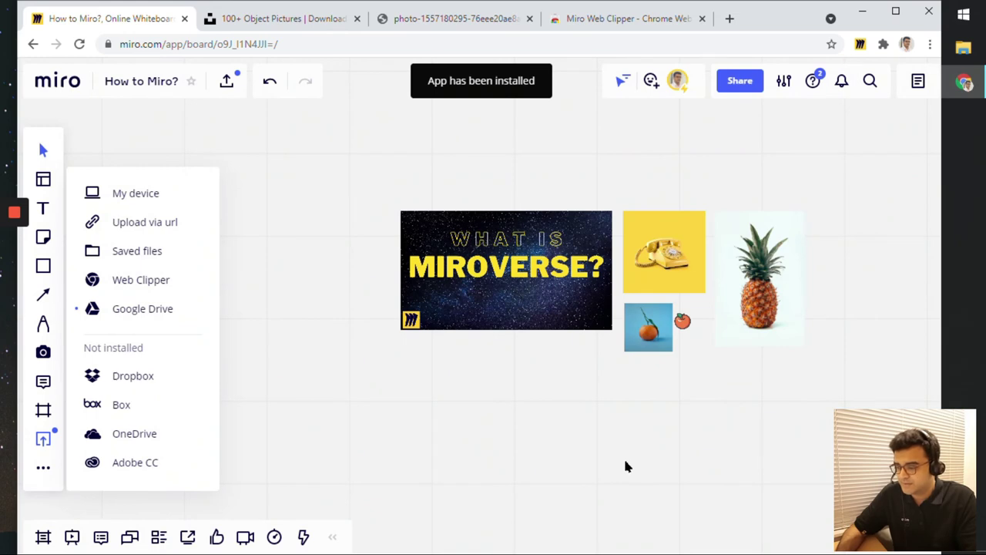
Step: Open Google Drive as the upload source, sign in with the existing Google account, and allow Miro to access its Drive files
{"action": "left_click", "coordinate": [43, 443]}
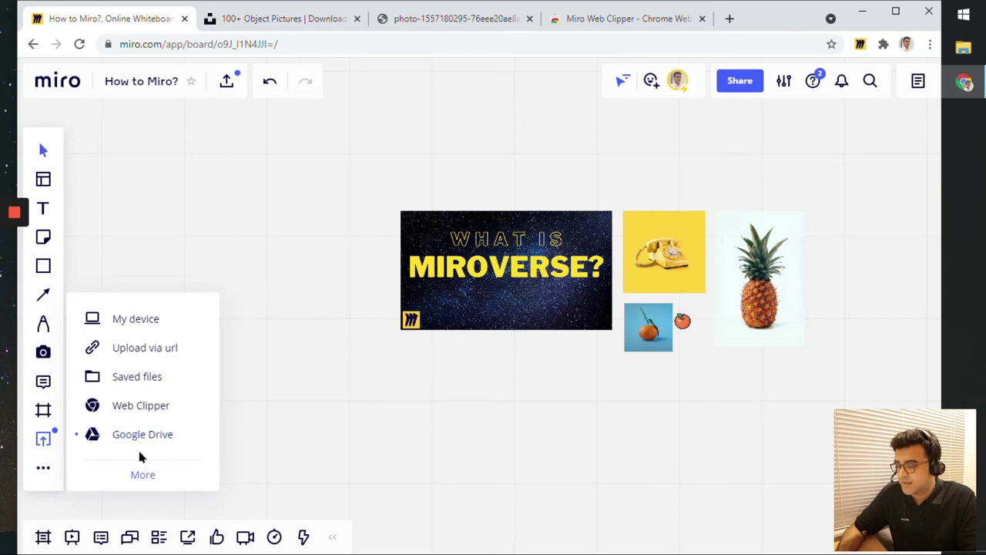
{"action": "left_click", "coordinate": [141, 435]}
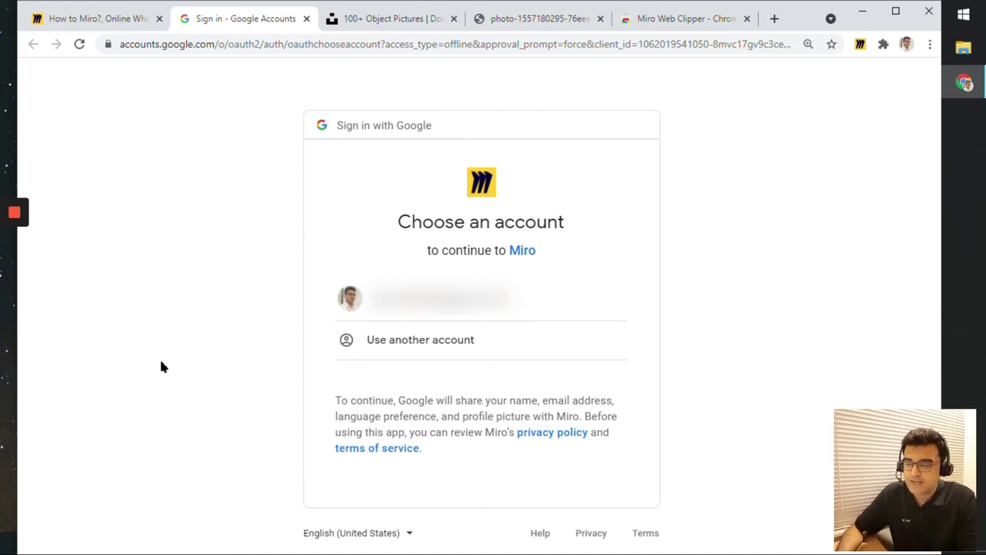
{"action": "left_click", "coordinate": [391, 310]}
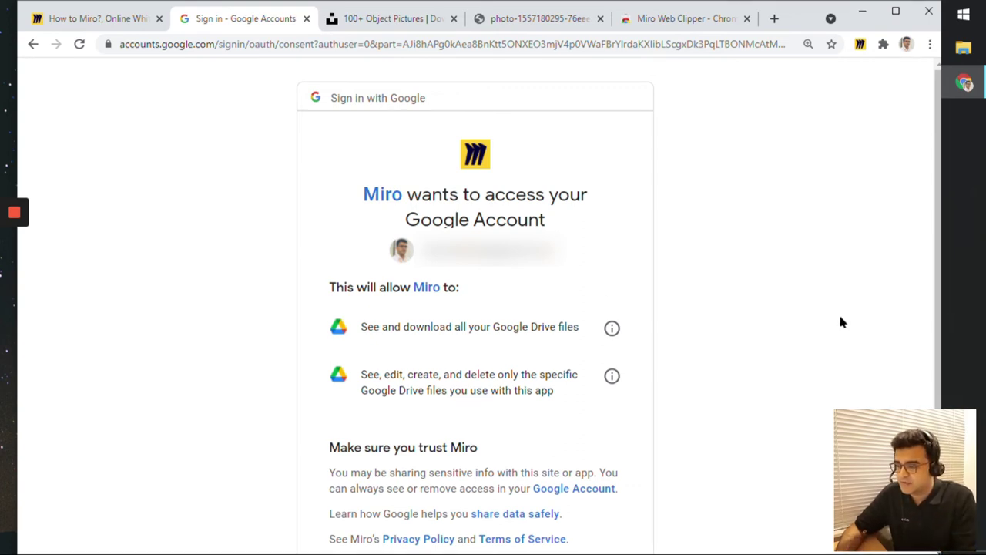
{"action": "scroll", "coordinate": [689, 408], "scroll_direction": "down", "scroll_amount": 2}
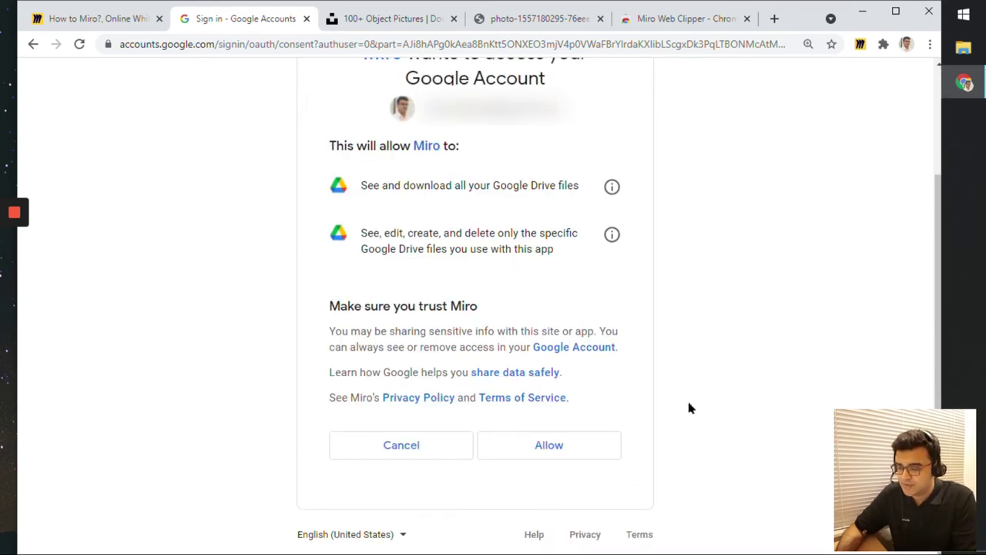
{"action": "left_click", "coordinate": [568, 451]}
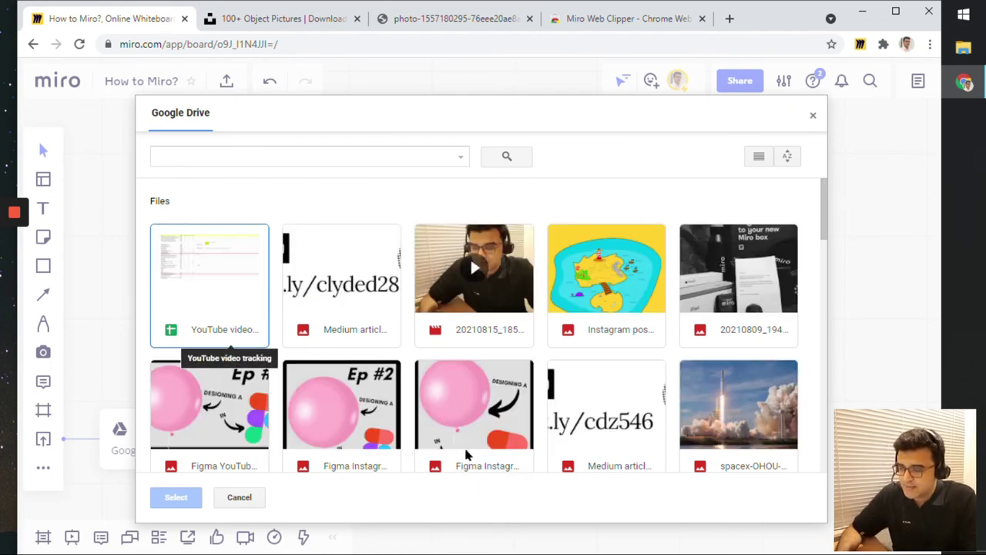
Step: Choose the first Medium article image among the Google Drive files for adding to the board
{"action": "left_click", "coordinate": [327, 306]}
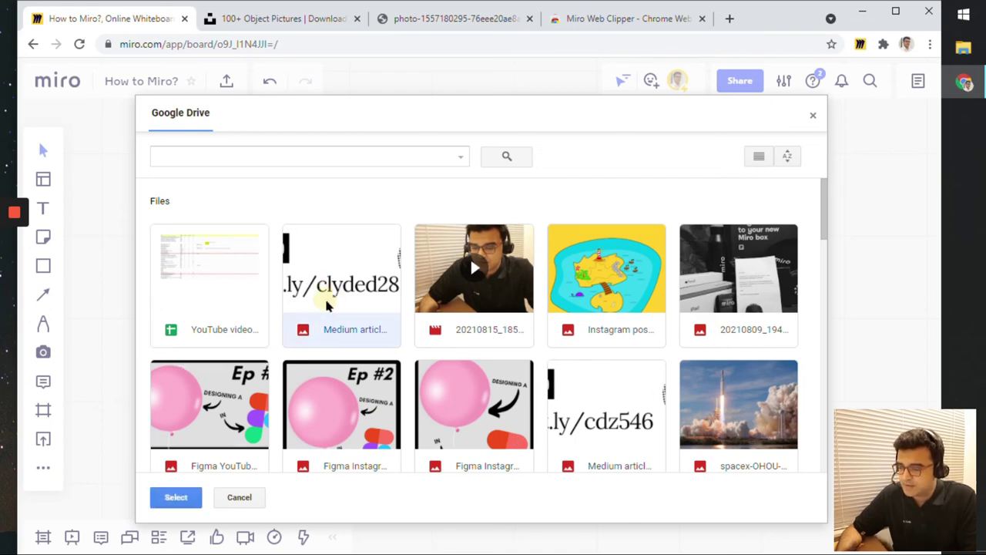